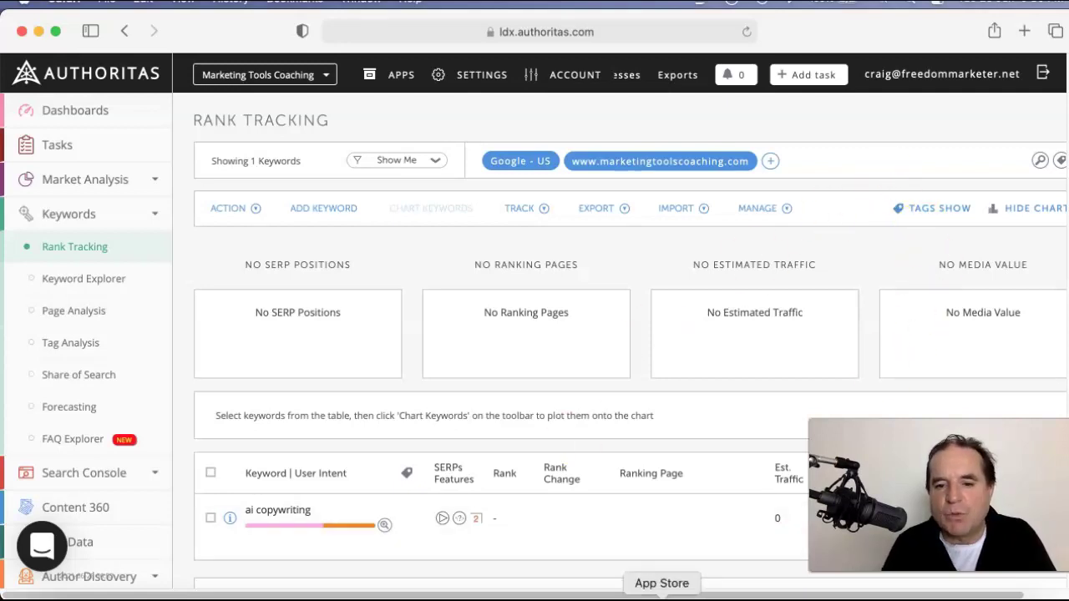
Bring up the 'WIN A SAAS PRODUCT' image in Chrome, listing Emojise $25.00 and Poirot $39.00.
click(540, 596)
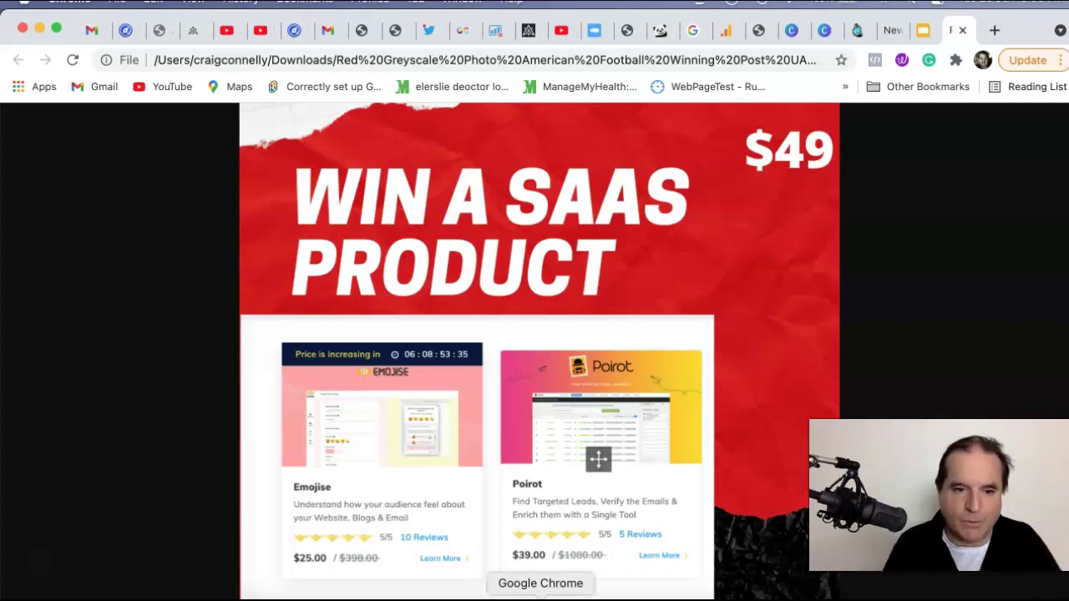
click(136, 596)
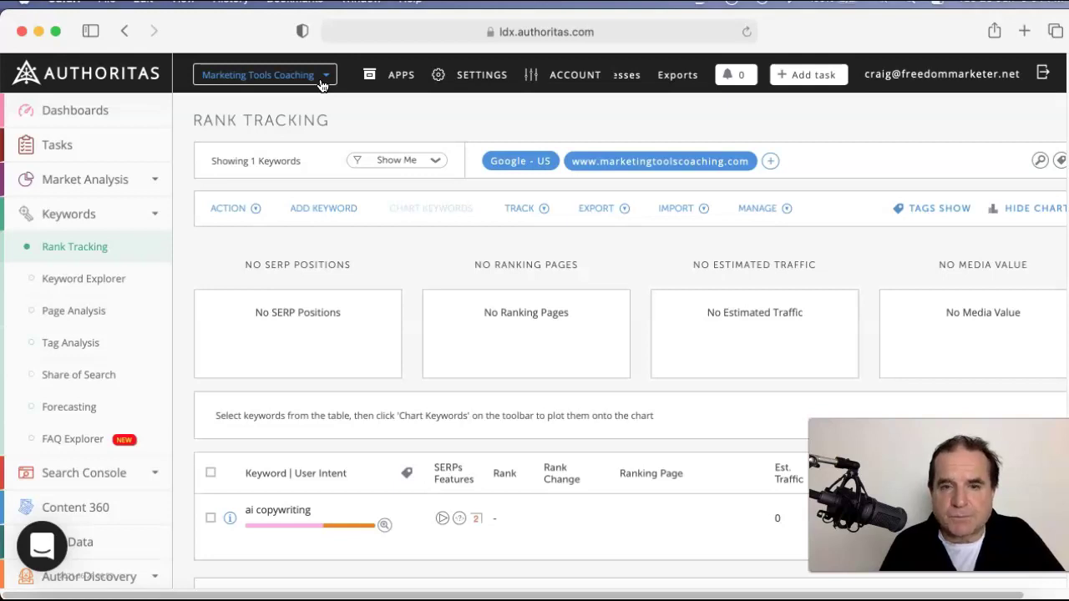
Open the project settings and show the Keywords page listing ai copywriting.
click(402, 75)
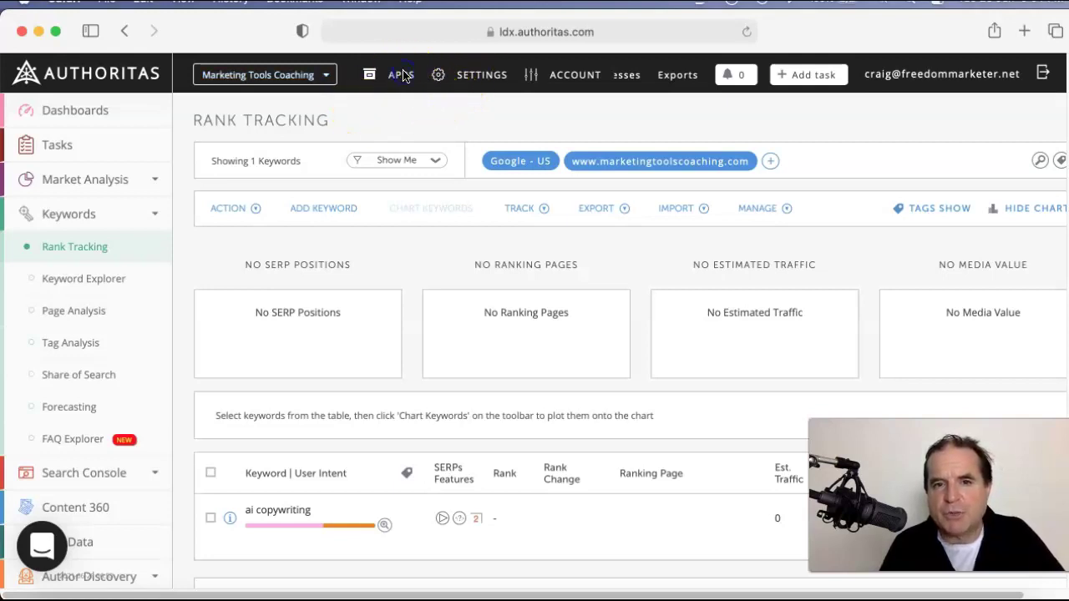
click(489, 80)
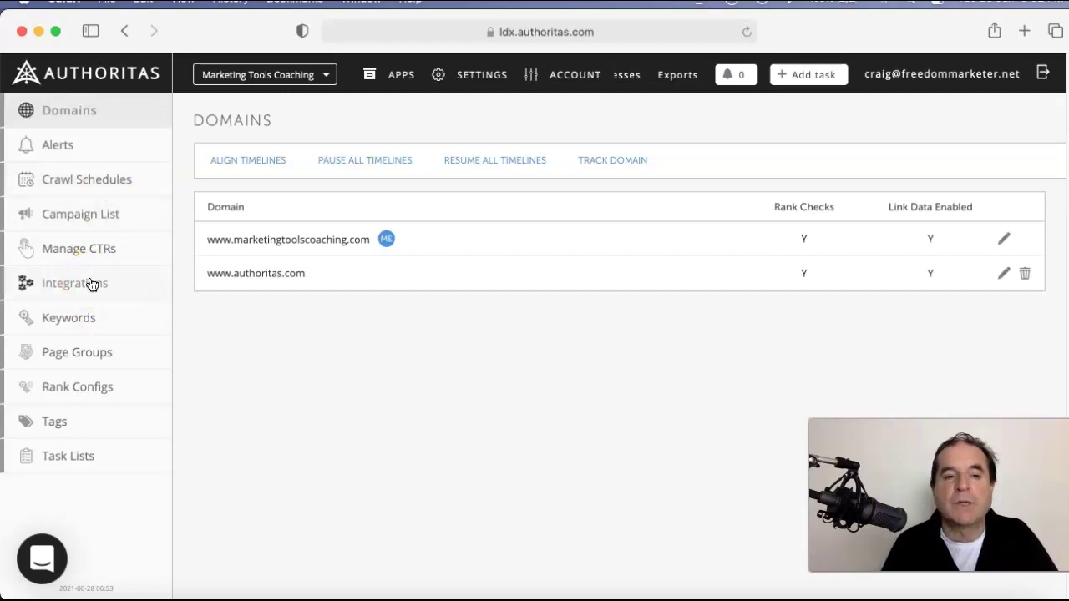
click(79, 314)
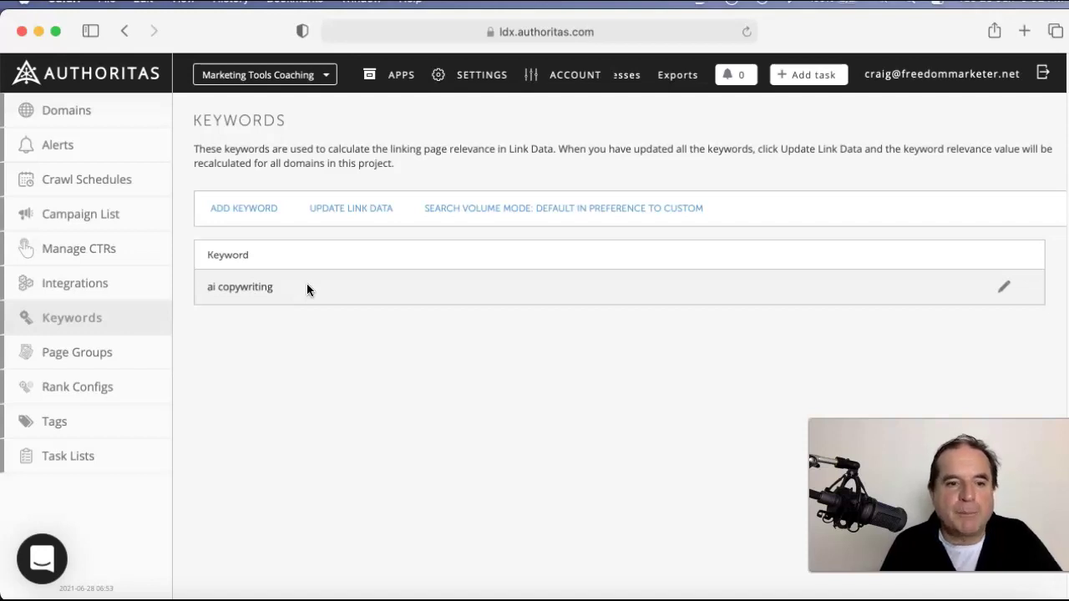
click(86, 367)
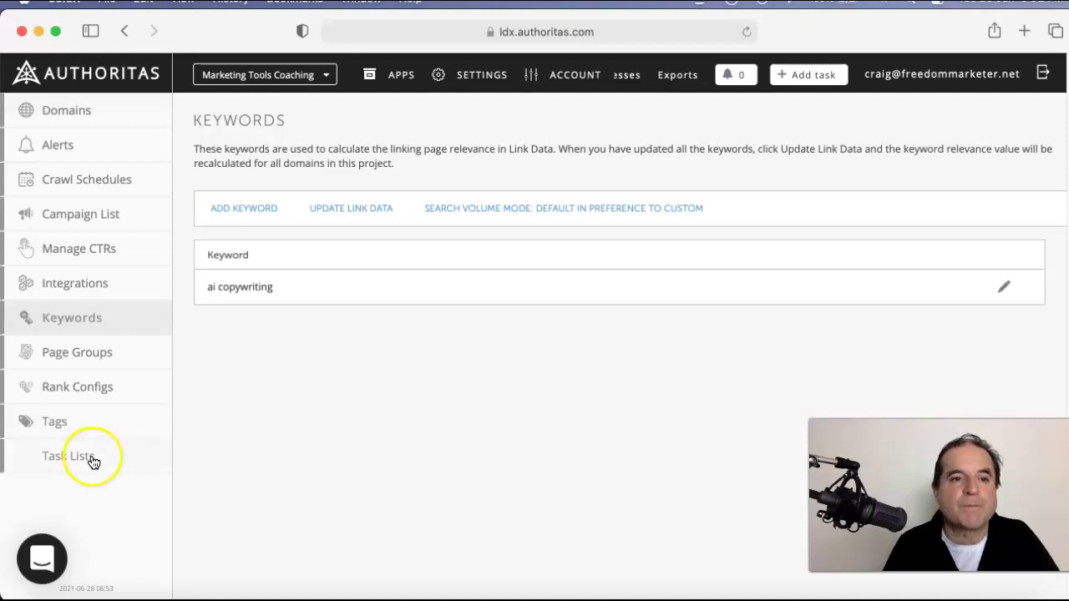
Go back to the apps via APPS, collapse the Keywords group and expand Market Analysis in the sidebar.
click(403, 77)
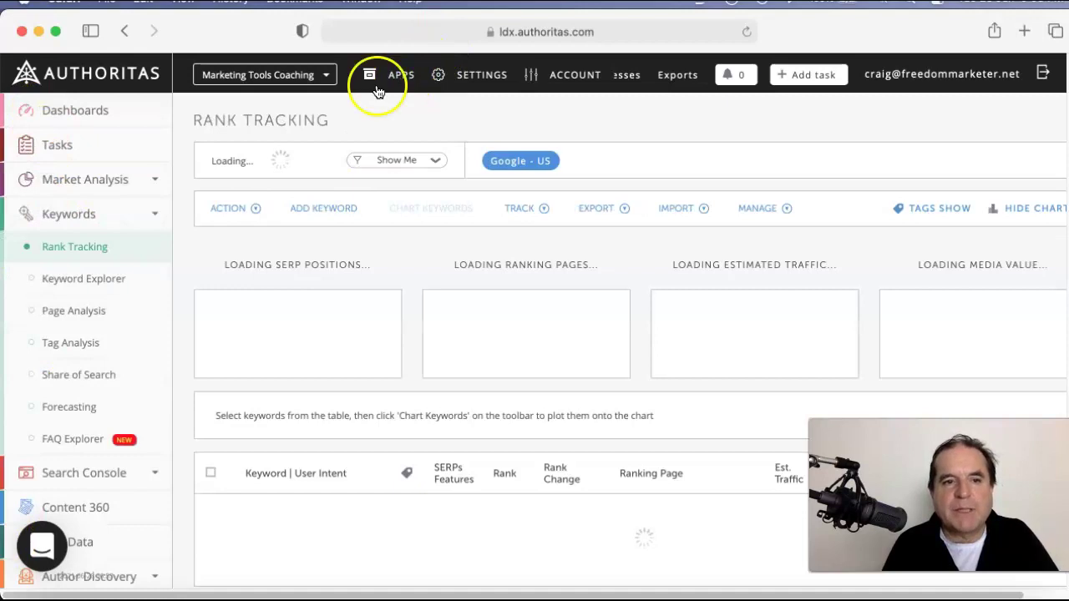
click(158, 212)
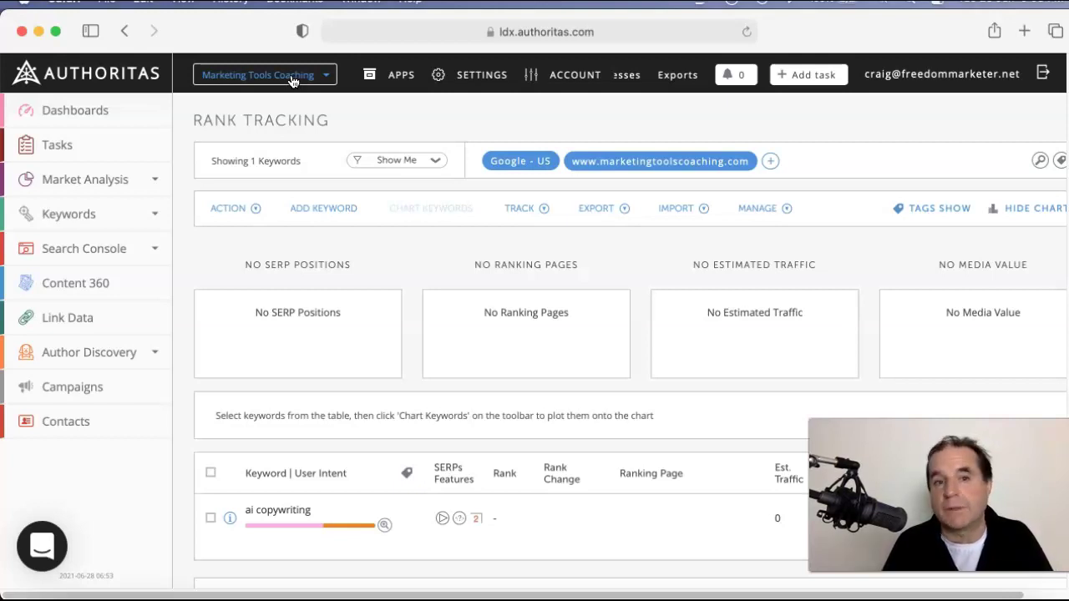
click(141, 183)
click(93, 214)
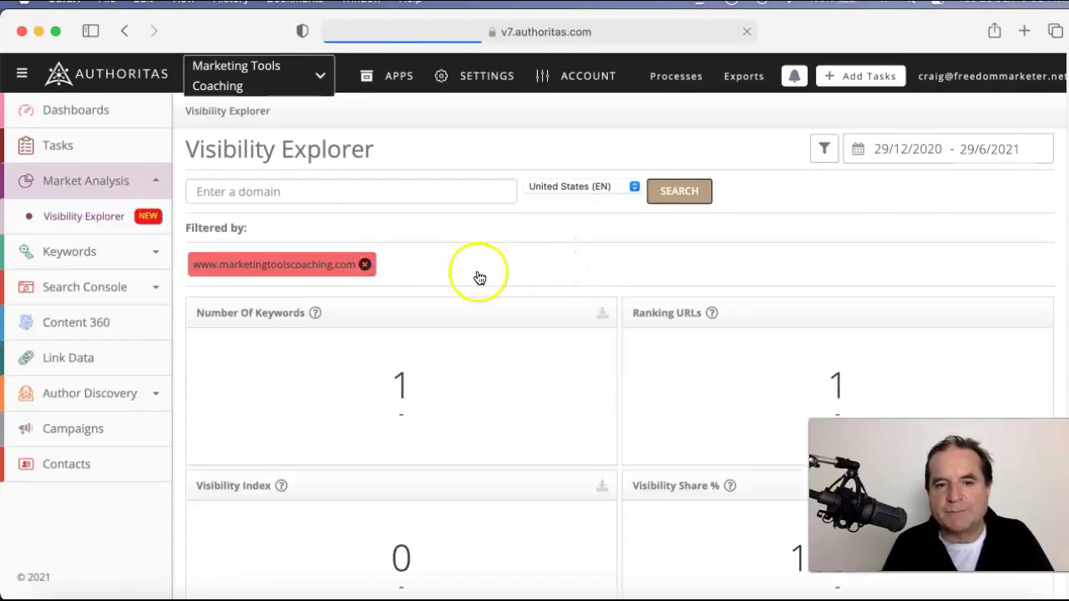
click(314, 190)
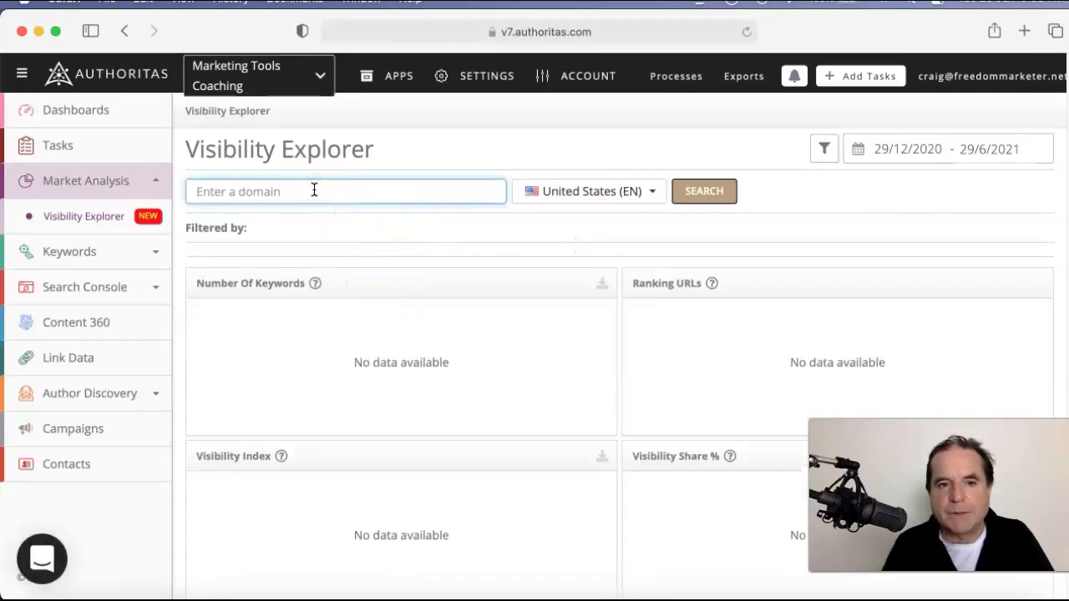
text(ww)
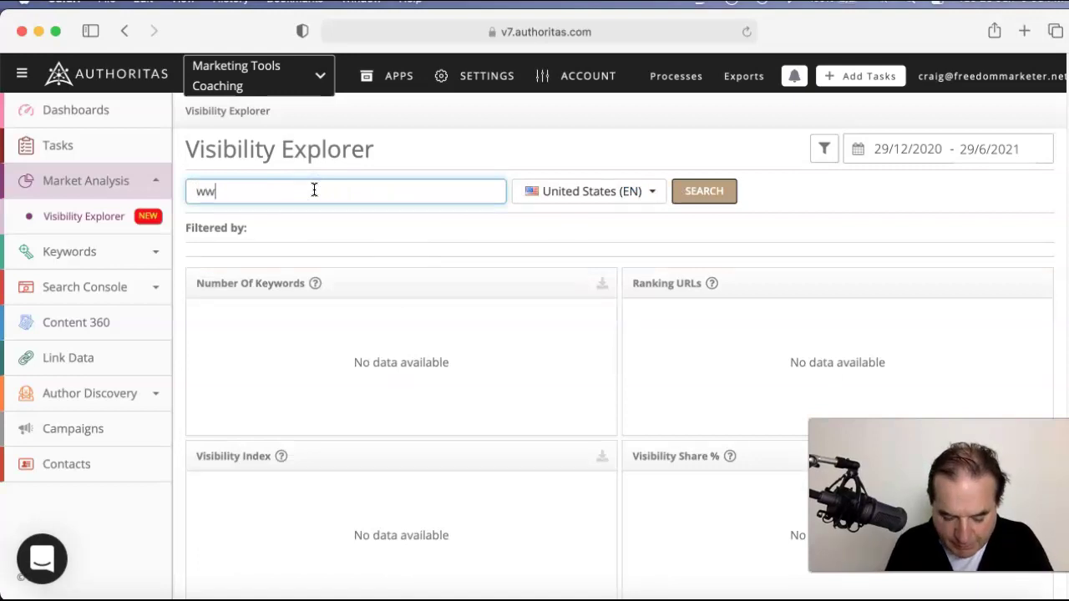
text(w.)
text(authoritas.com)
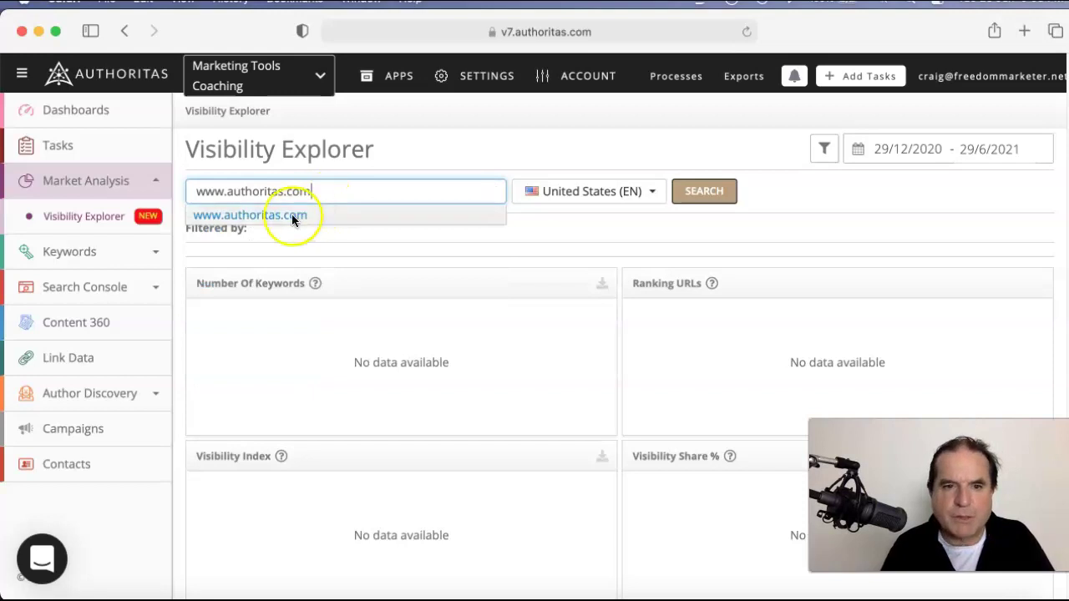
click(284, 216)
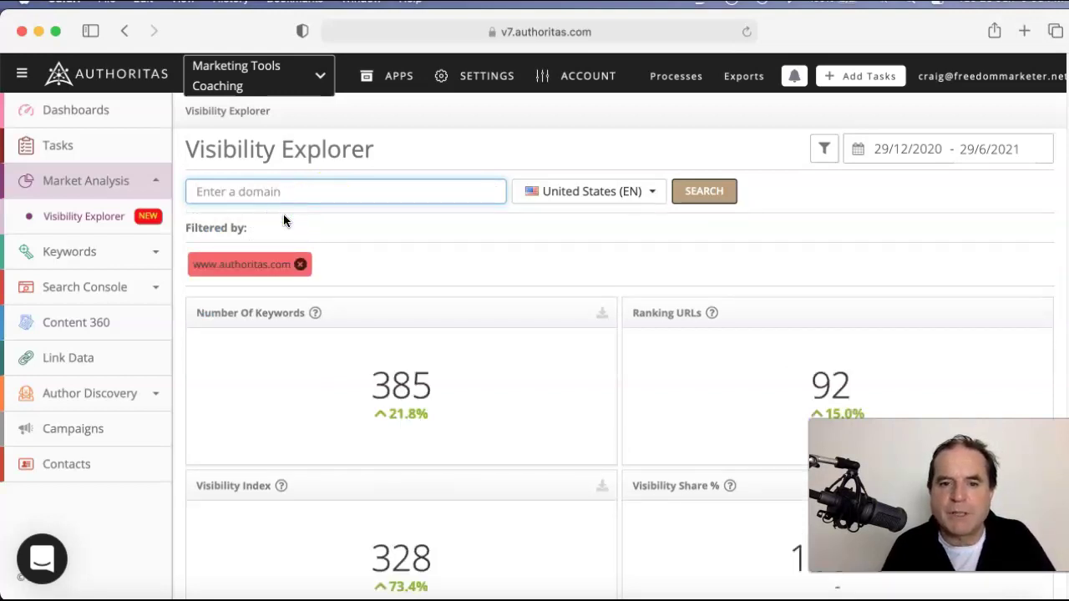
Browse the ranking URLs and keywords tables and reveal priceminister's intent: Navigational 42, Research 29, Transactional 29.
scroll(593, 317, down, 1)
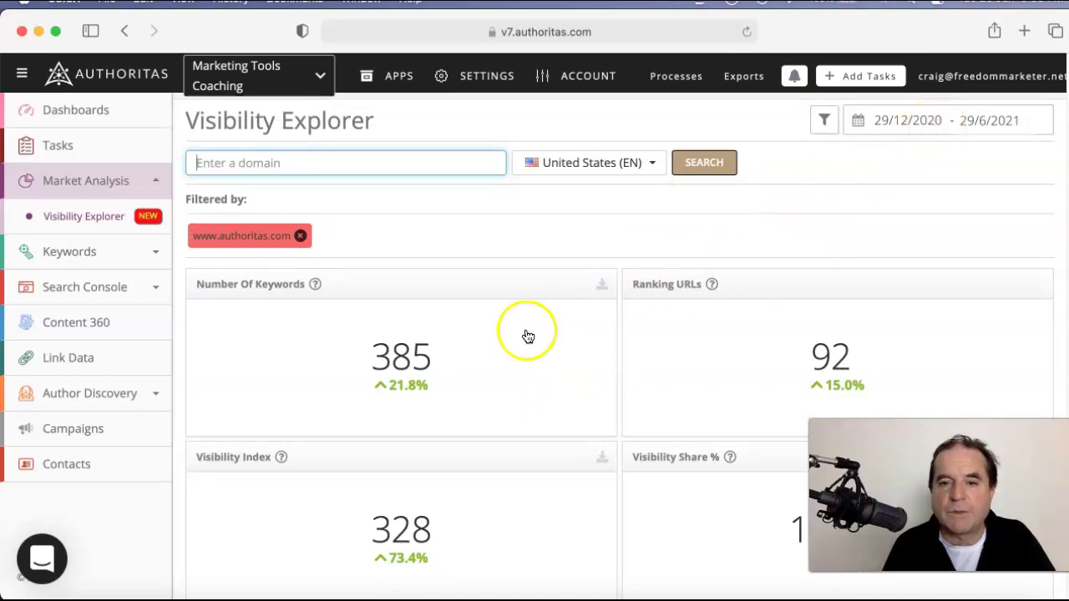
scroll(527, 333, down, 8)
scroll(528, 334, down, 2)
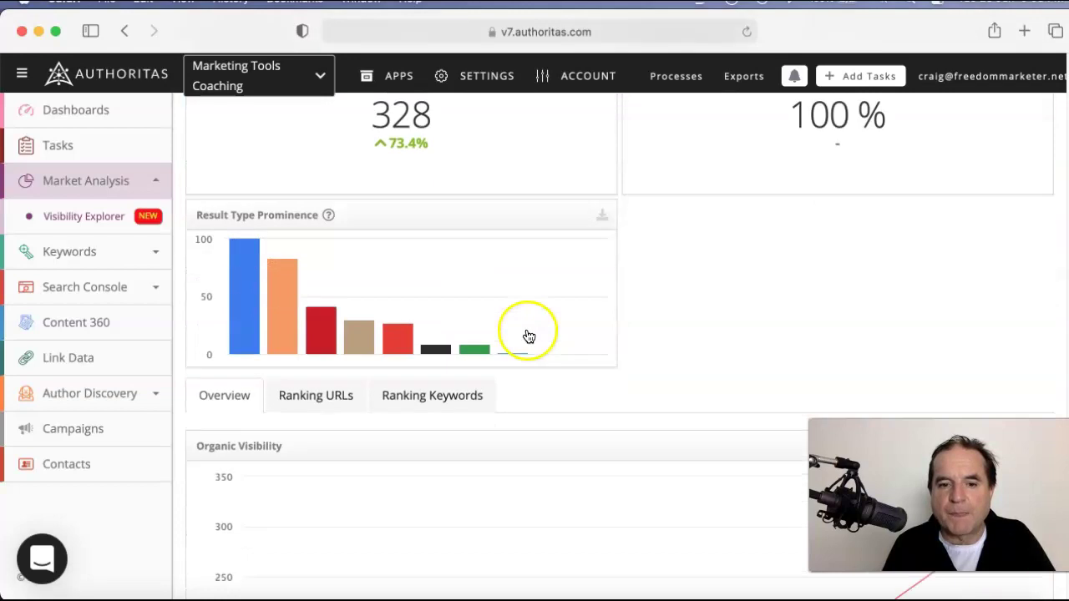
click(475, 397)
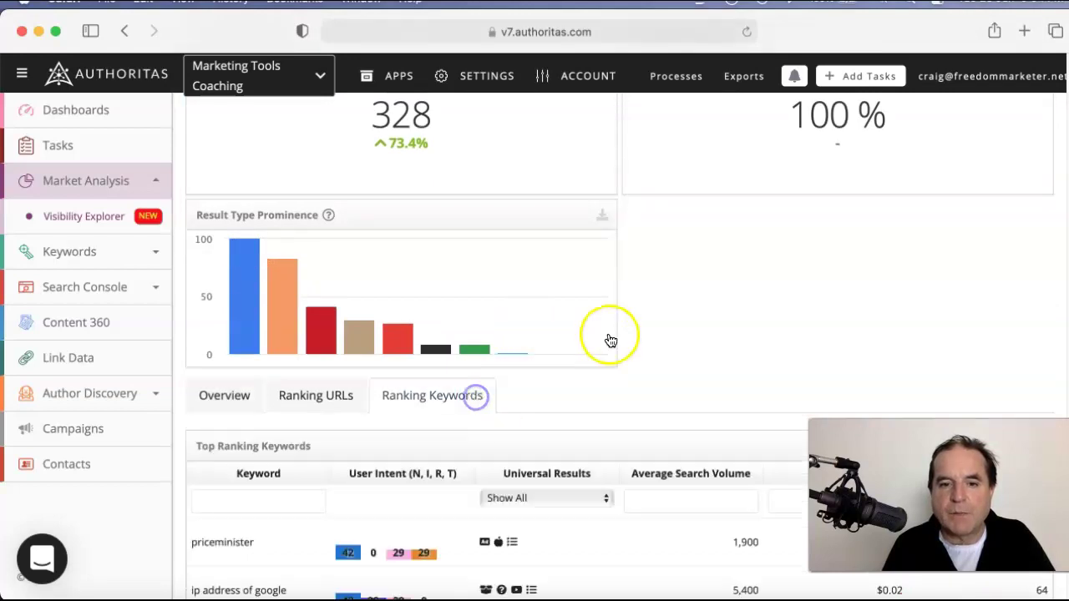
click(336, 399)
click(434, 398)
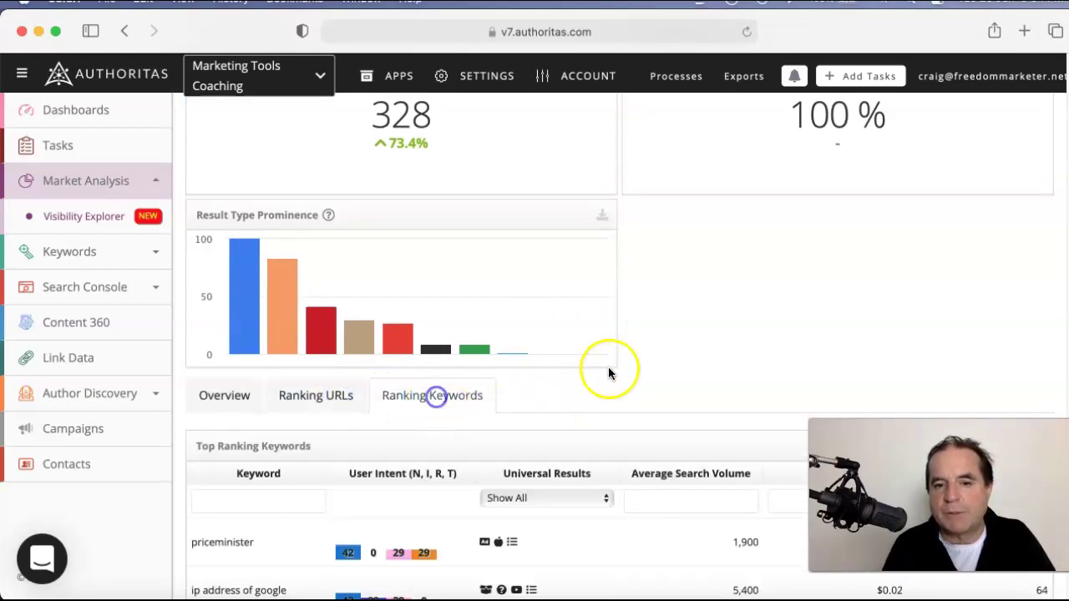
scroll(614, 367, down, 4)
scroll(614, 371, down, 2)
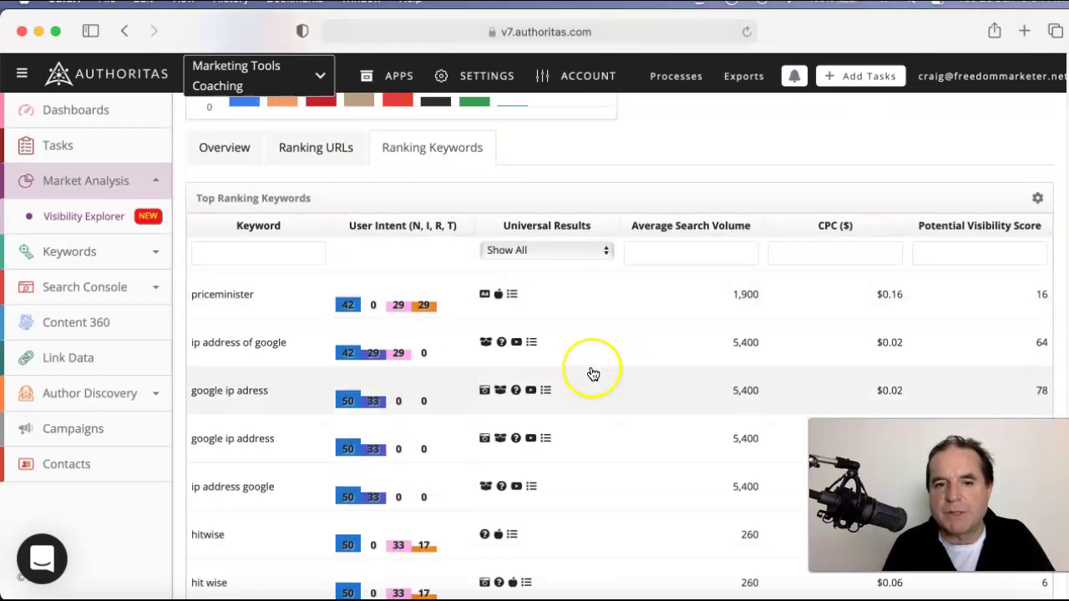
click(394, 308)
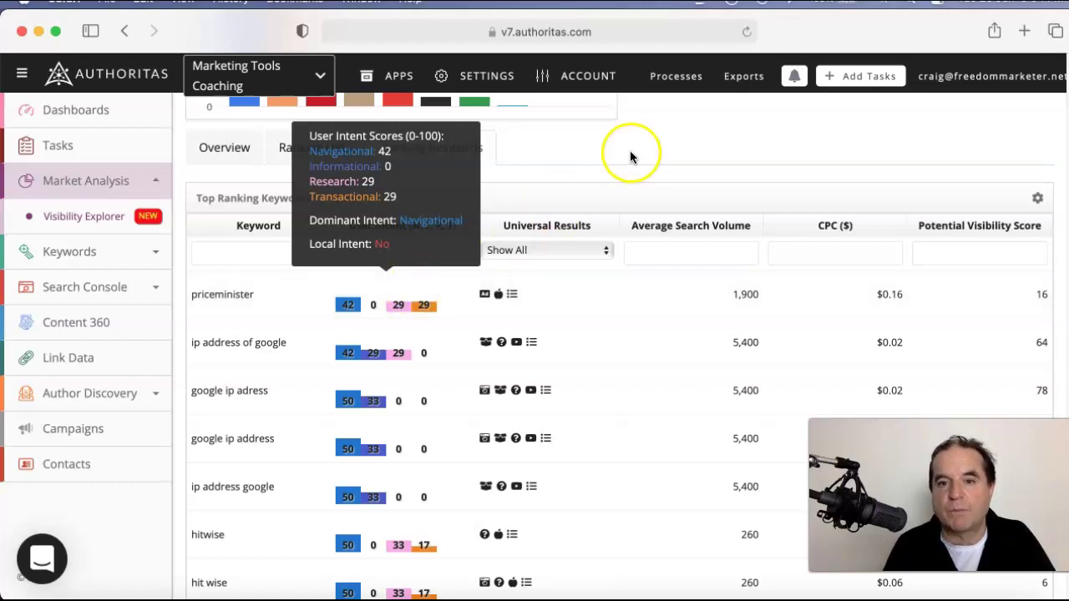
Compare the Top Ranking URLs list with the Top Ranking Keywords table, then collapse Market Analysis.
click(327, 150)
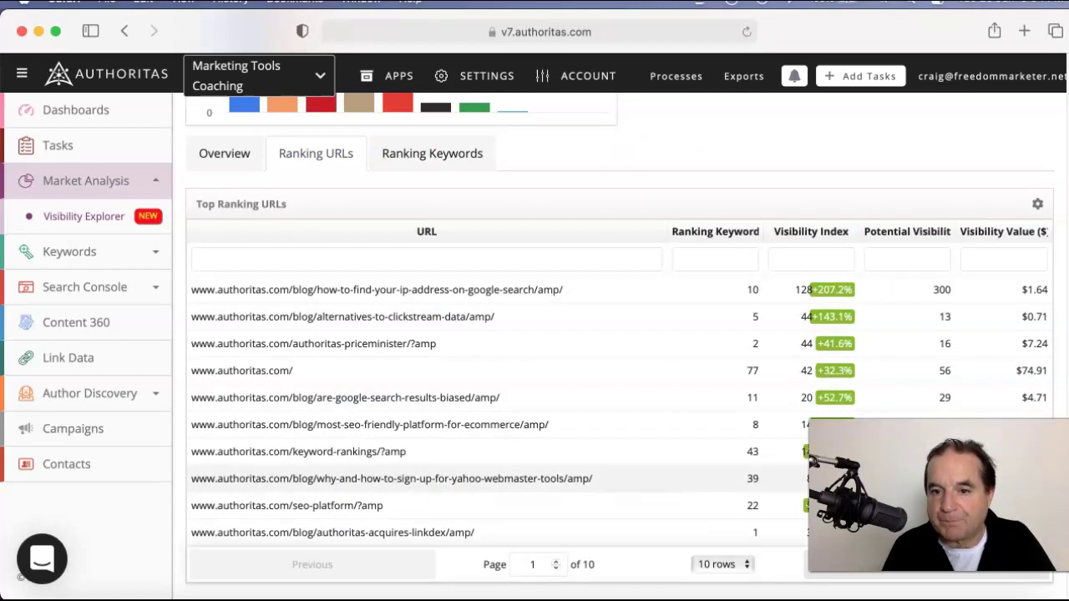
drag(845, 427, 526, 363)
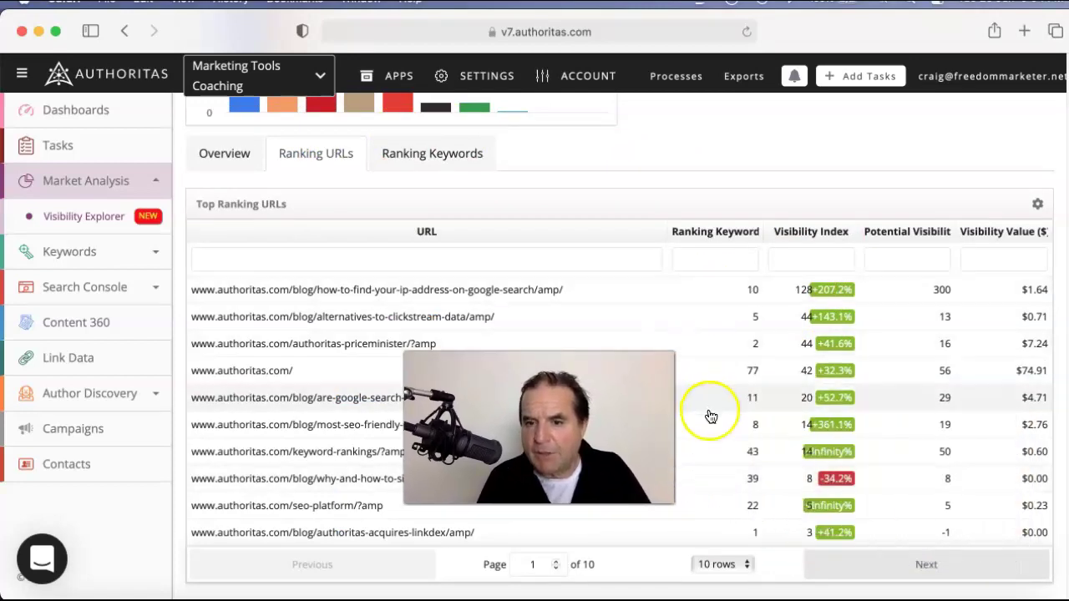
drag(708, 410, 828, 392)
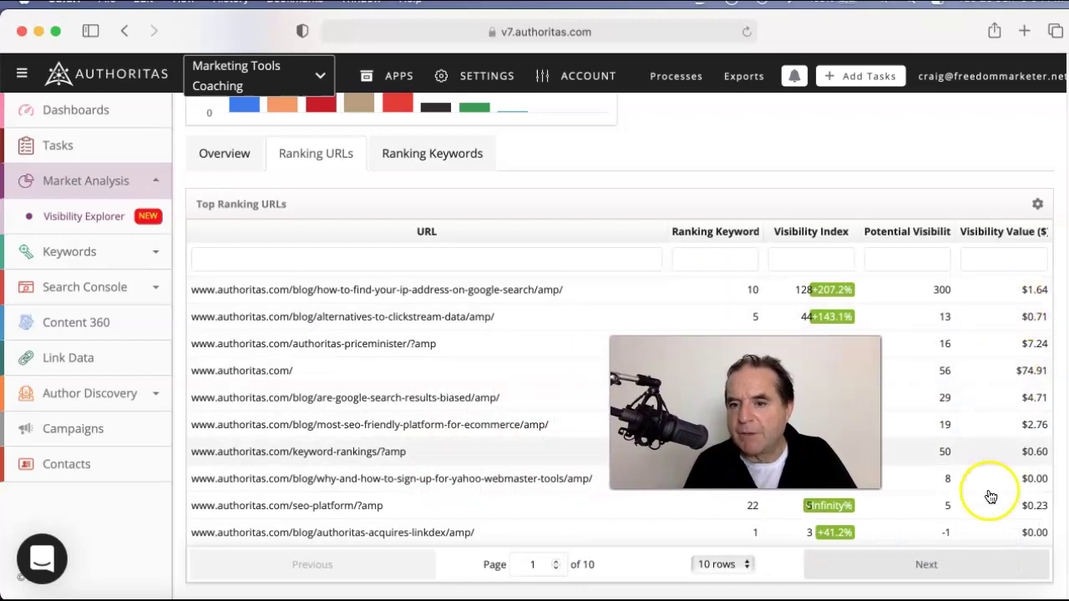
click(443, 153)
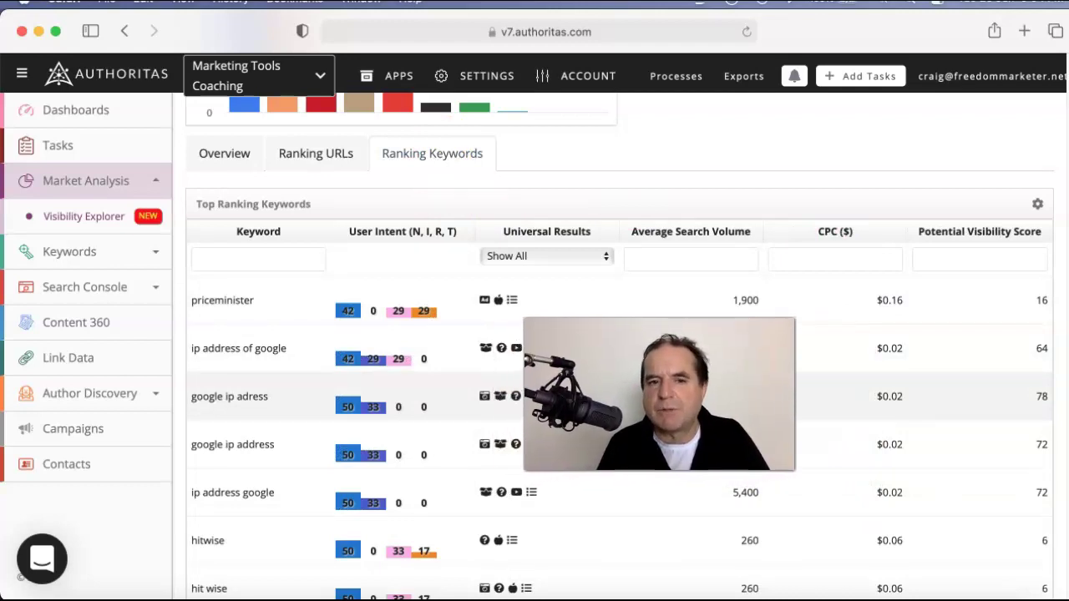
click(157, 182)
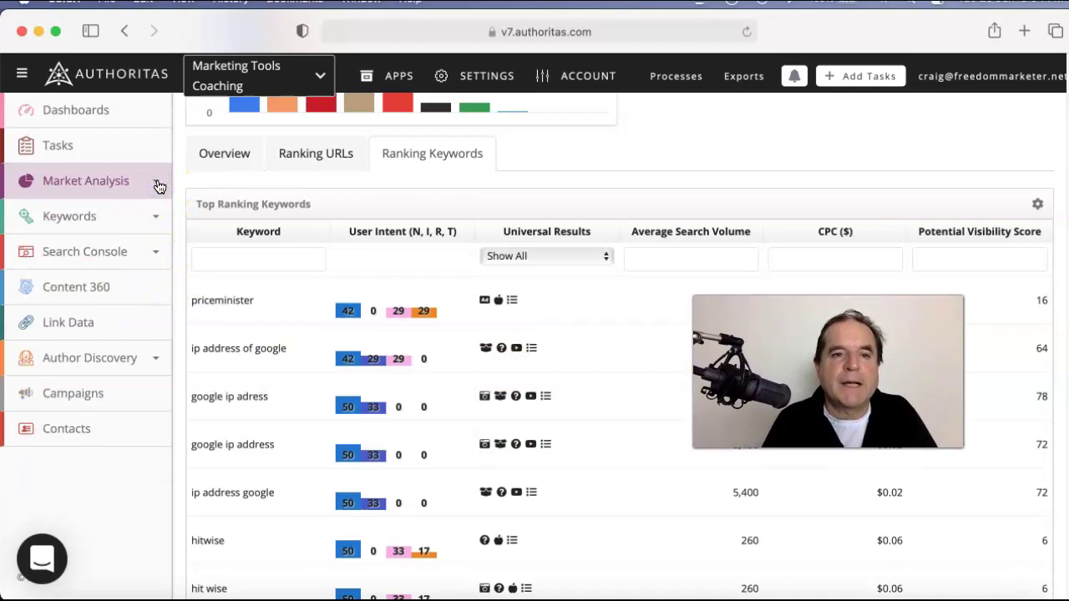
Reopen Rank Tracking for ai copywriting (880 search volume) and glance at the TRACK options.
click(154, 216)
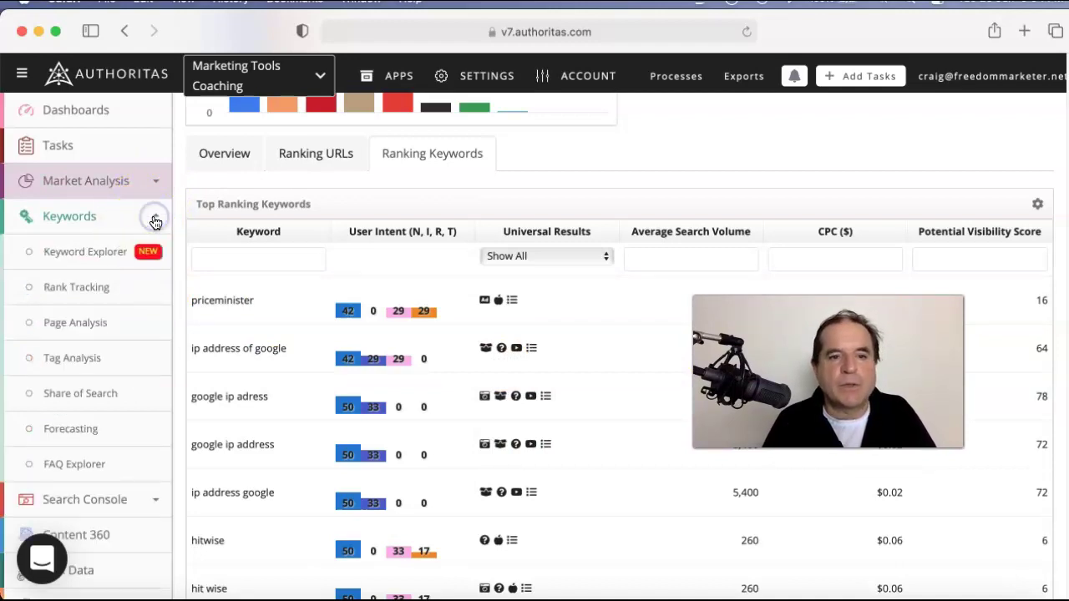
click(95, 286)
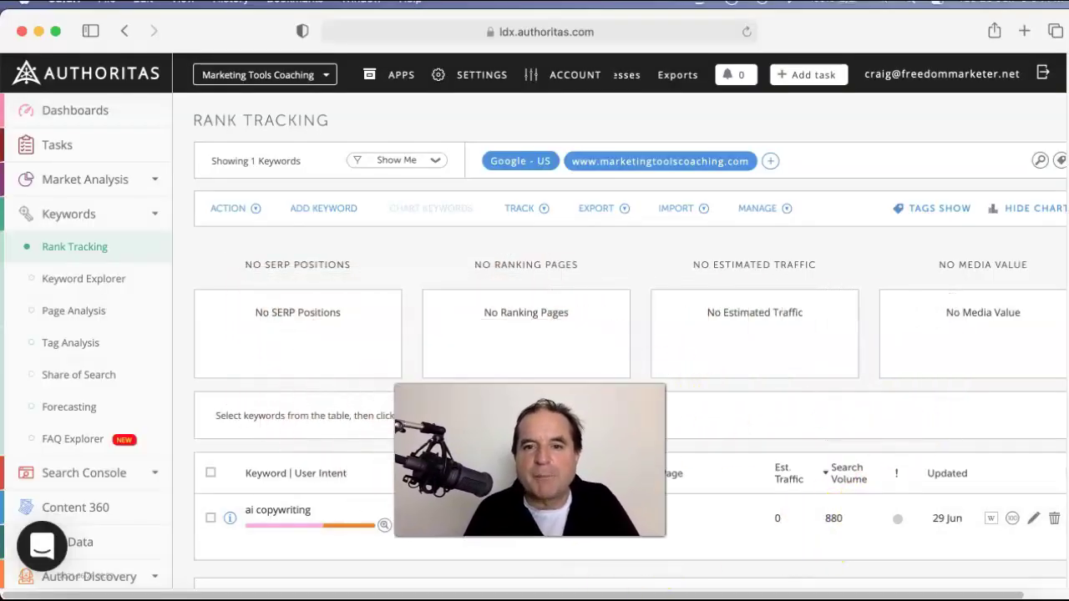
click(519, 208)
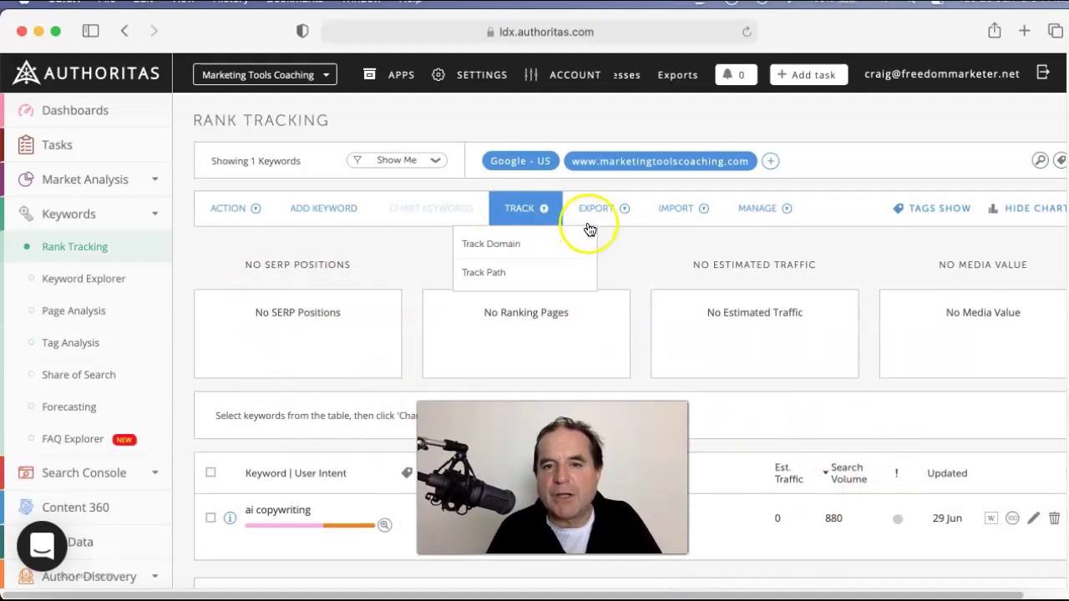
click(498, 239)
click(585, 78)
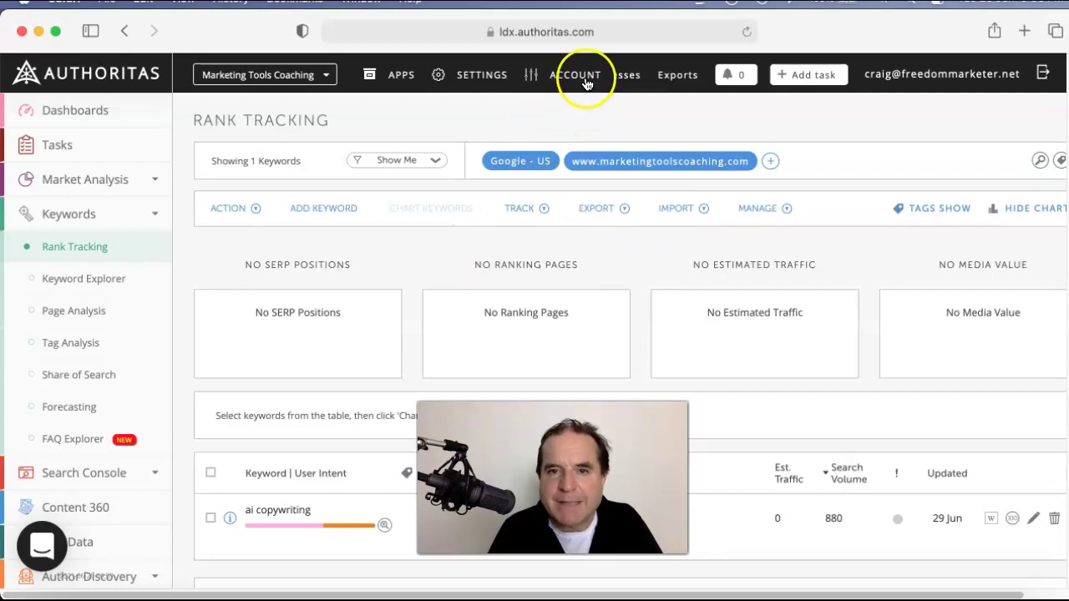
click(66, 156)
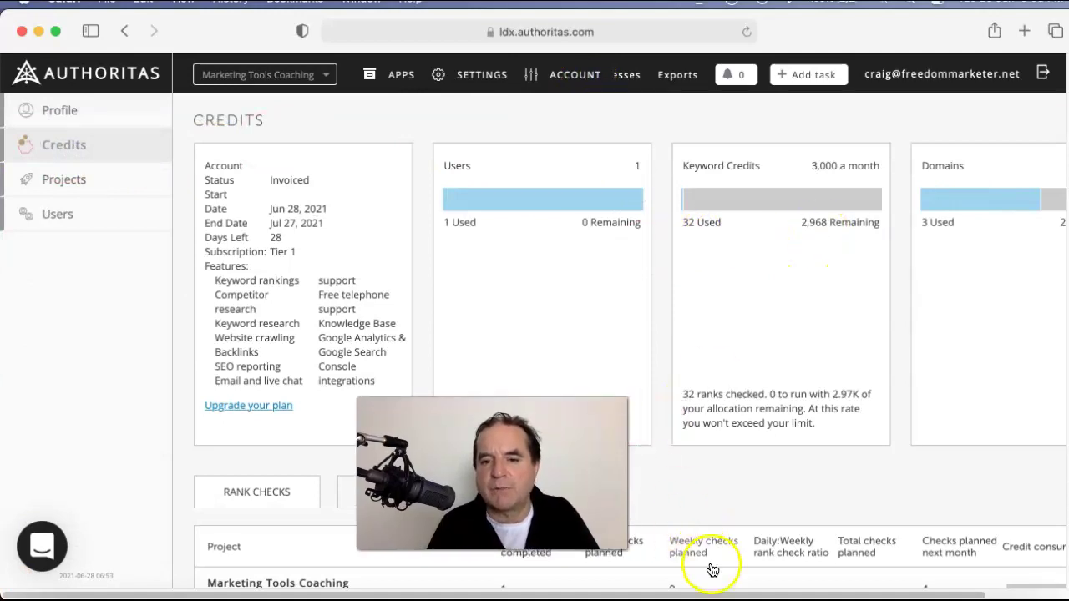
drag(726, 594, 823, 593)
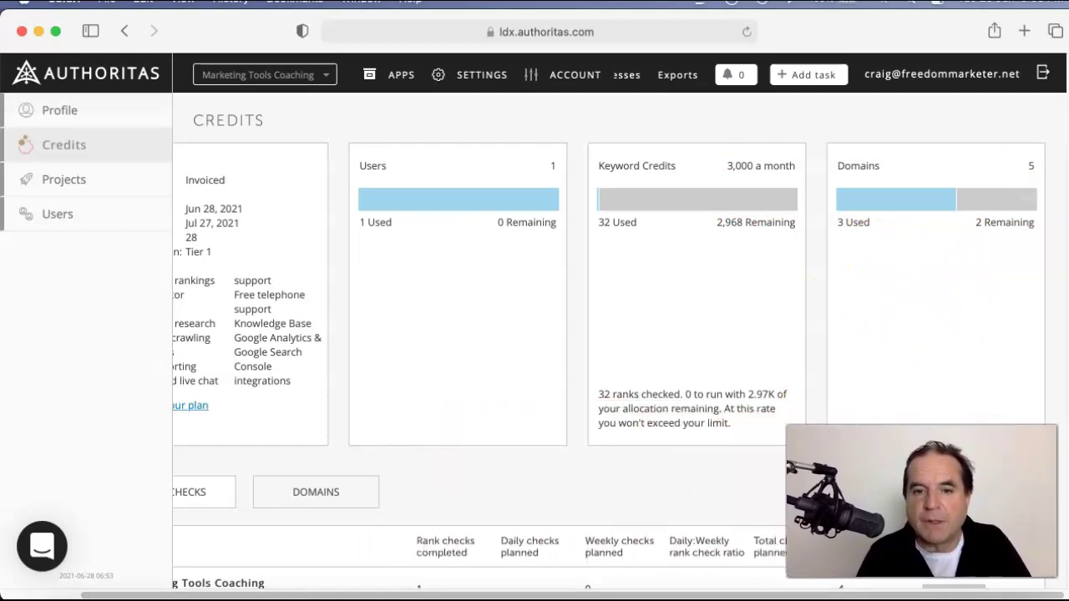
drag(715, 593, 644, 593)
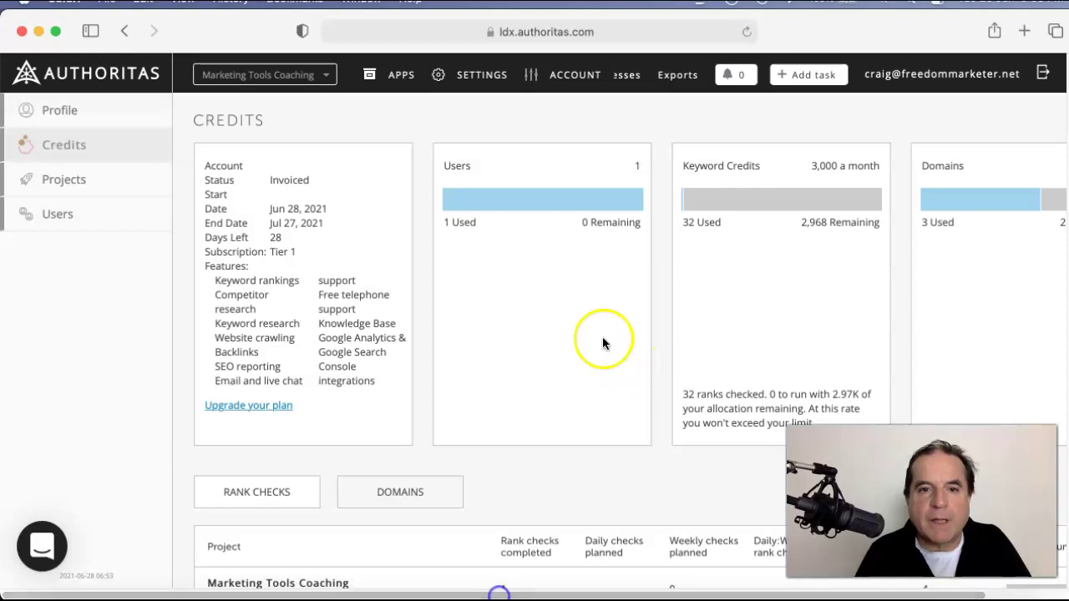
click(401, 75)
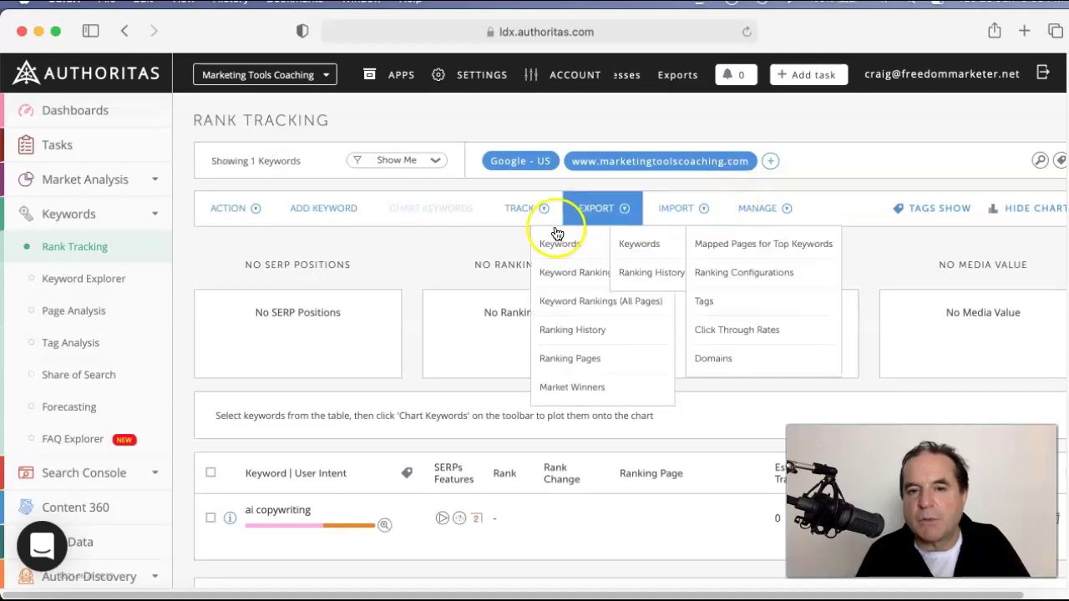
mouse_move(513, 209)
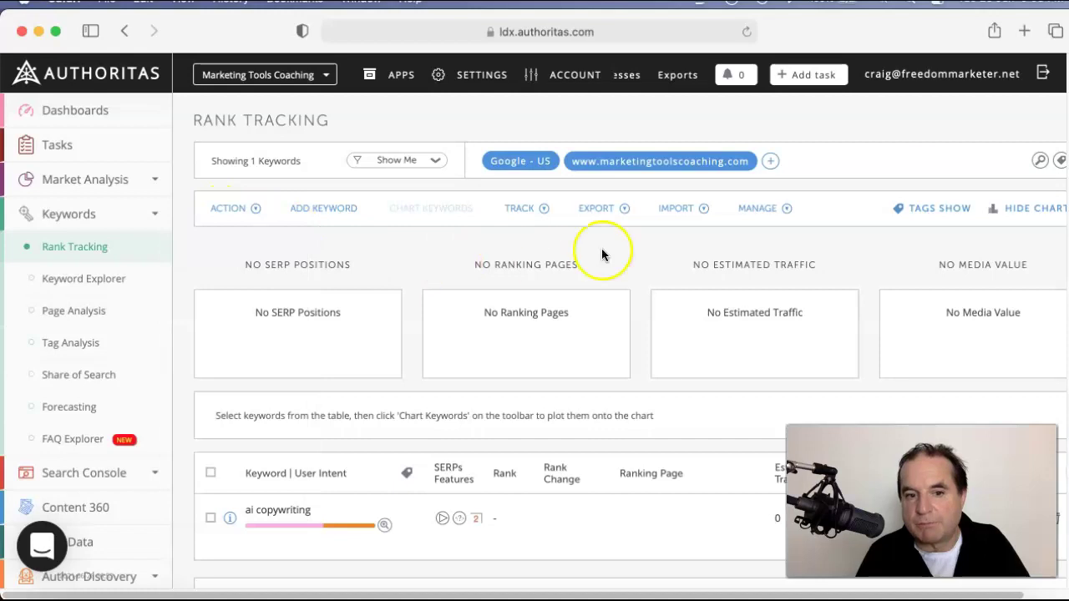
mouse_move(215, 213)
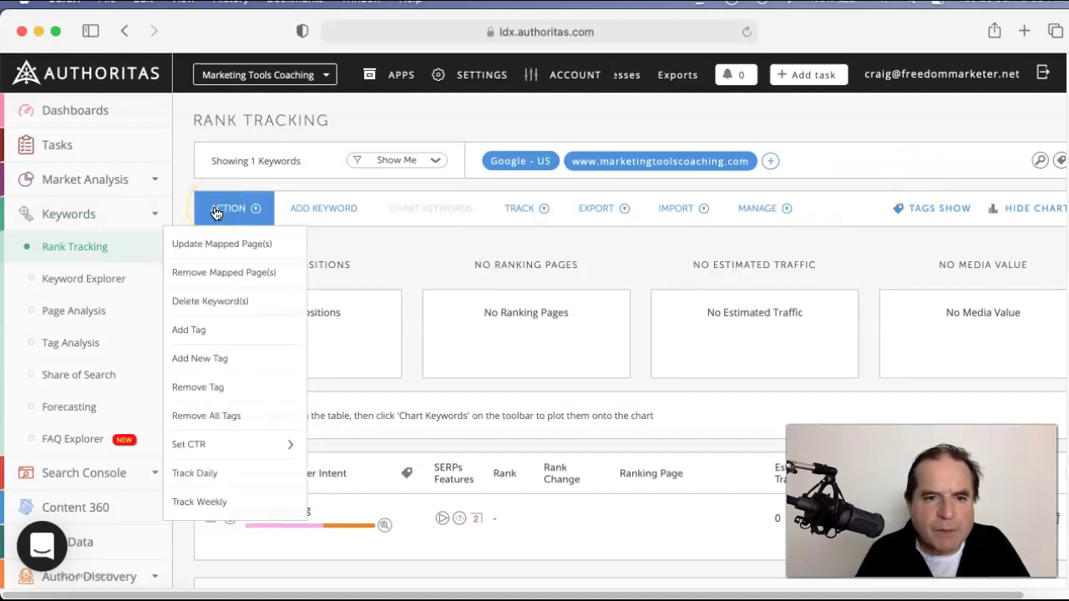
click(791, 332)
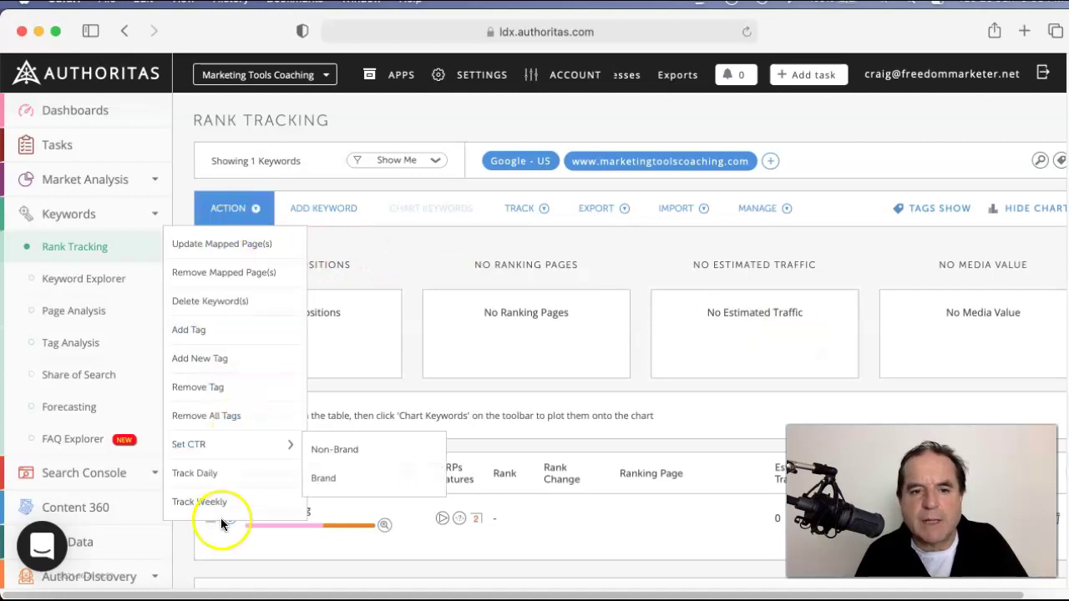
click(769, 161)
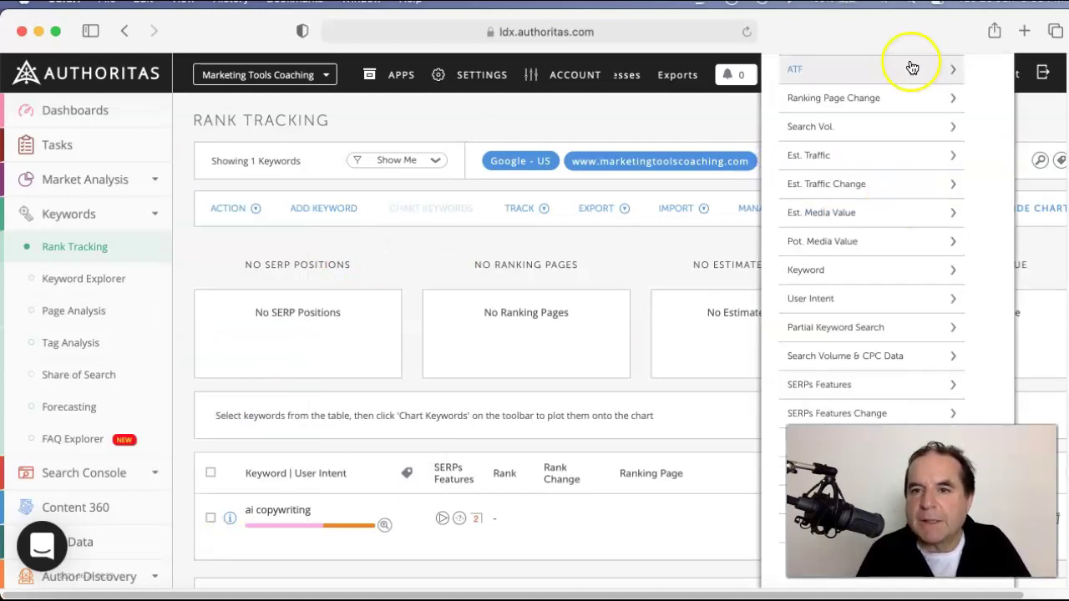
click(890, 99)
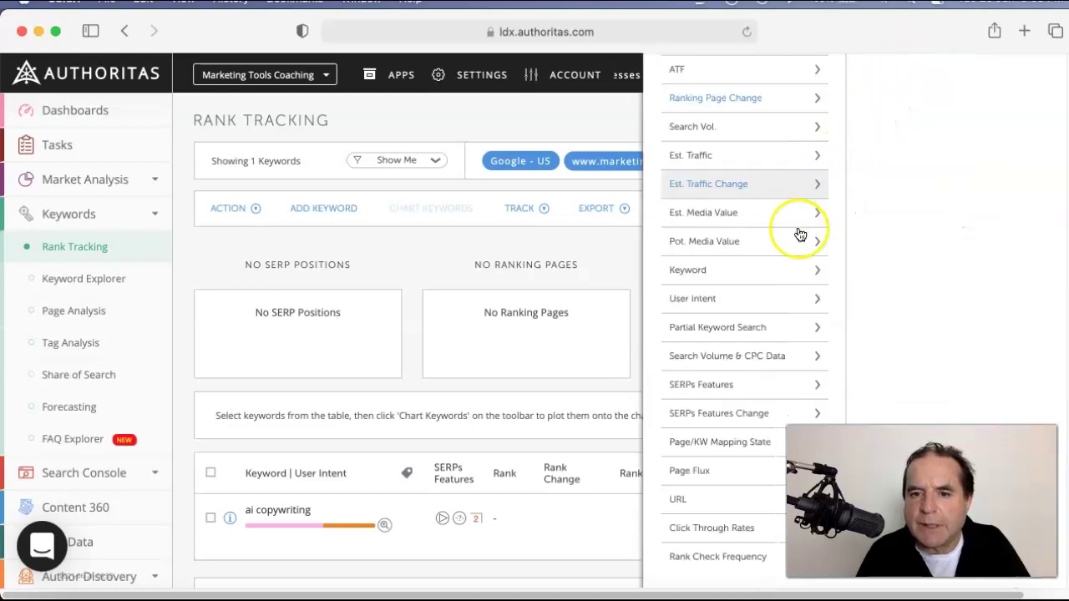
mouse_move(764, 399)
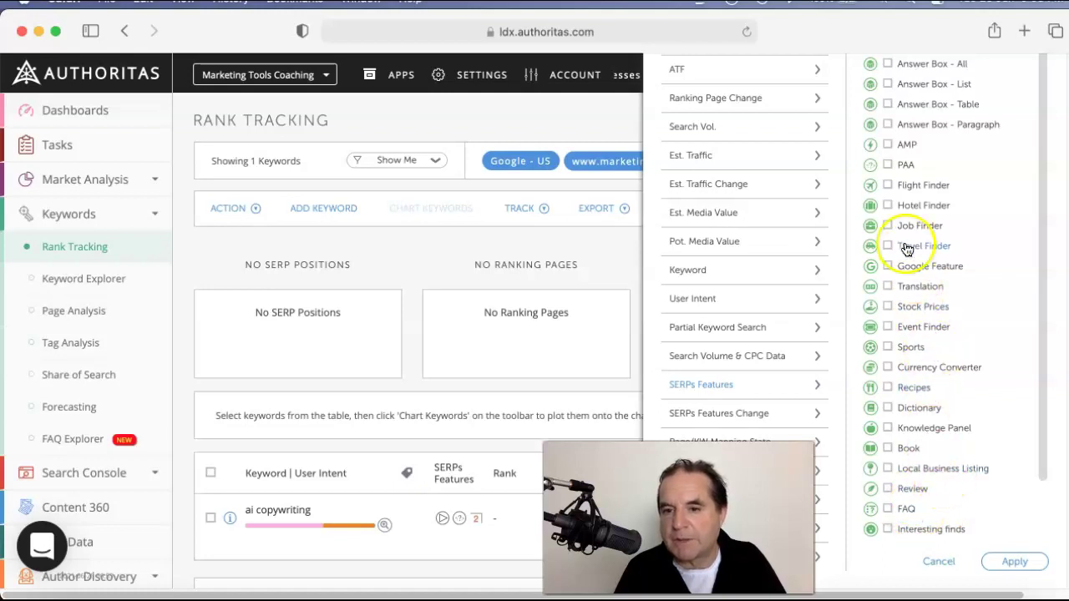
click(675, 499)
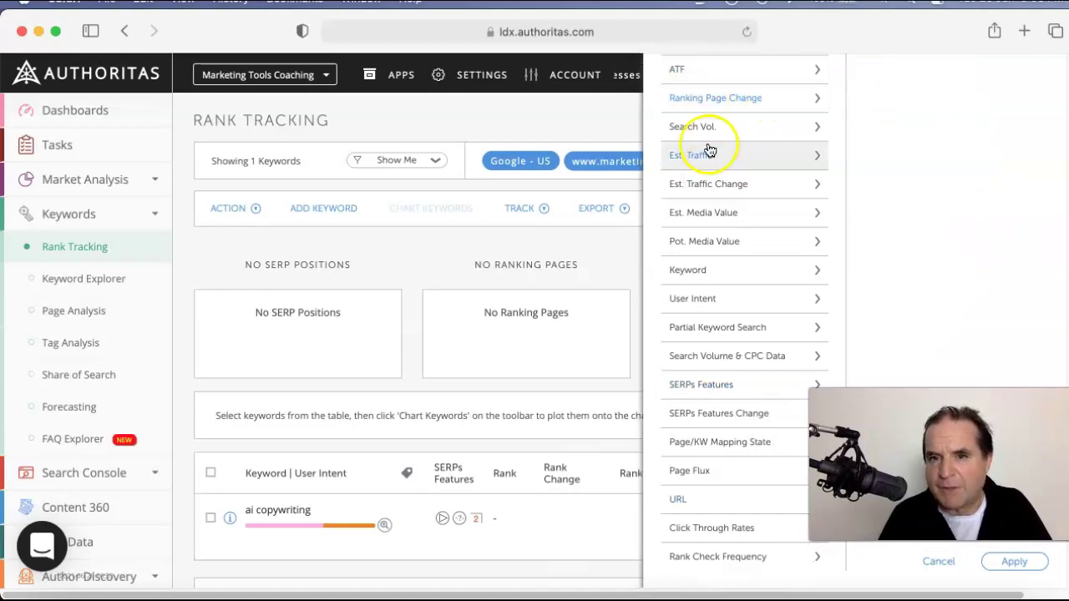
click(685, 440)
click(717, 305)
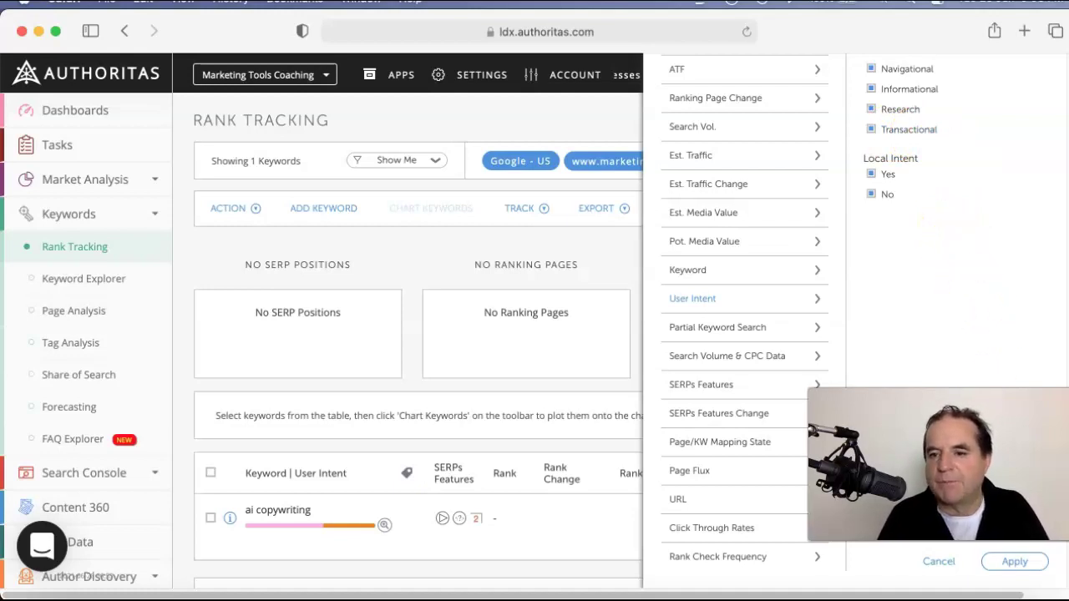
click(612, 268)
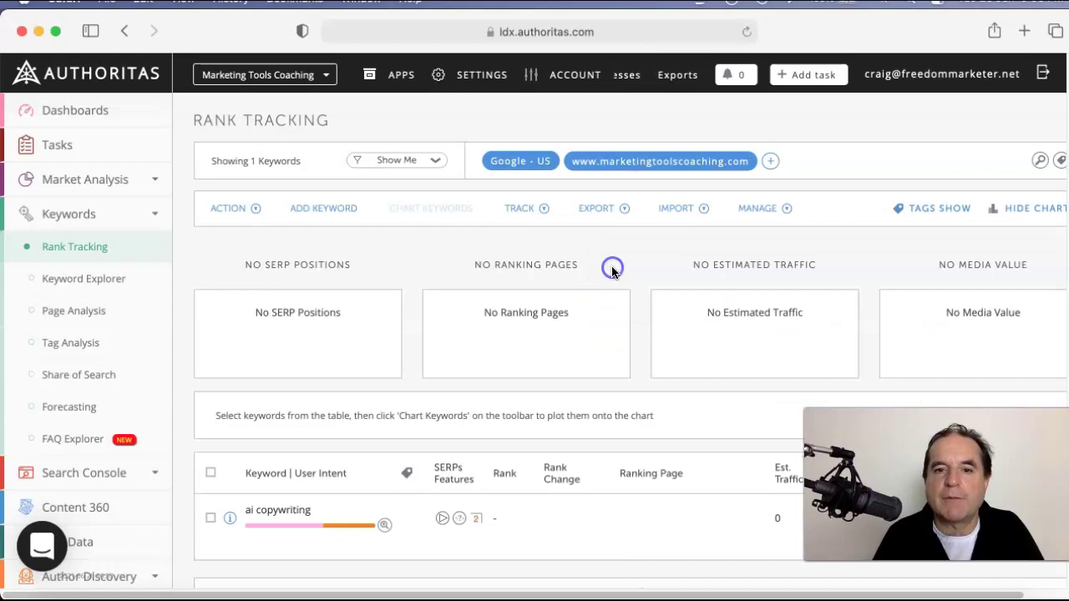
Visit the empty Keyword Explorer page, then return to Rank Tracking for ai copywriting.
click(106, 281)
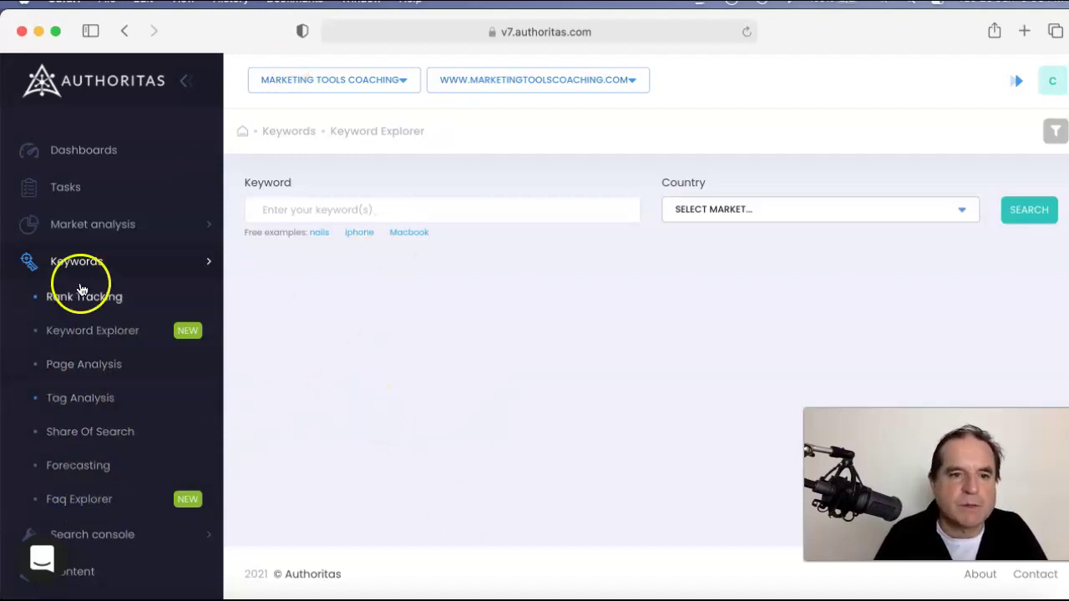
click(83, 294)
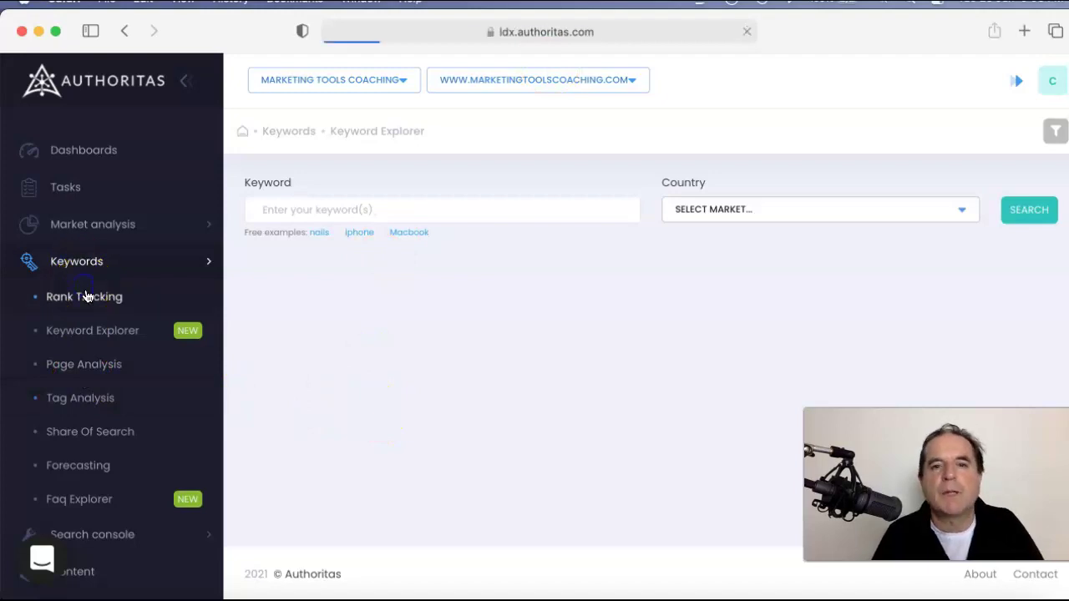
click(88, 298)
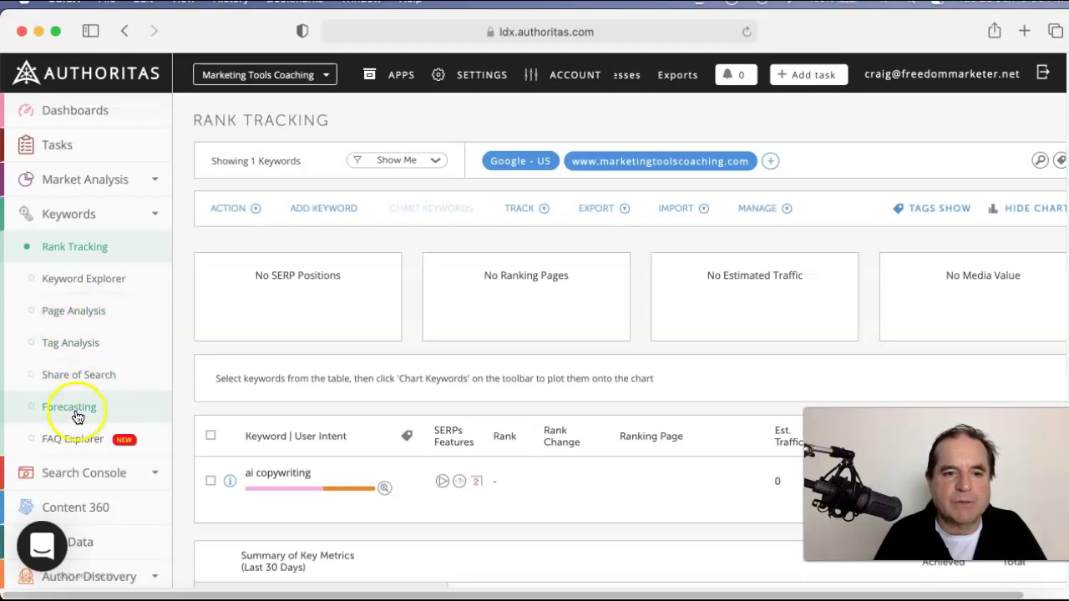
Try the FAQ Explorer, scroll the Rank Tracking page, and fold Keywords away while expanding Search Console.
click(73, 447)
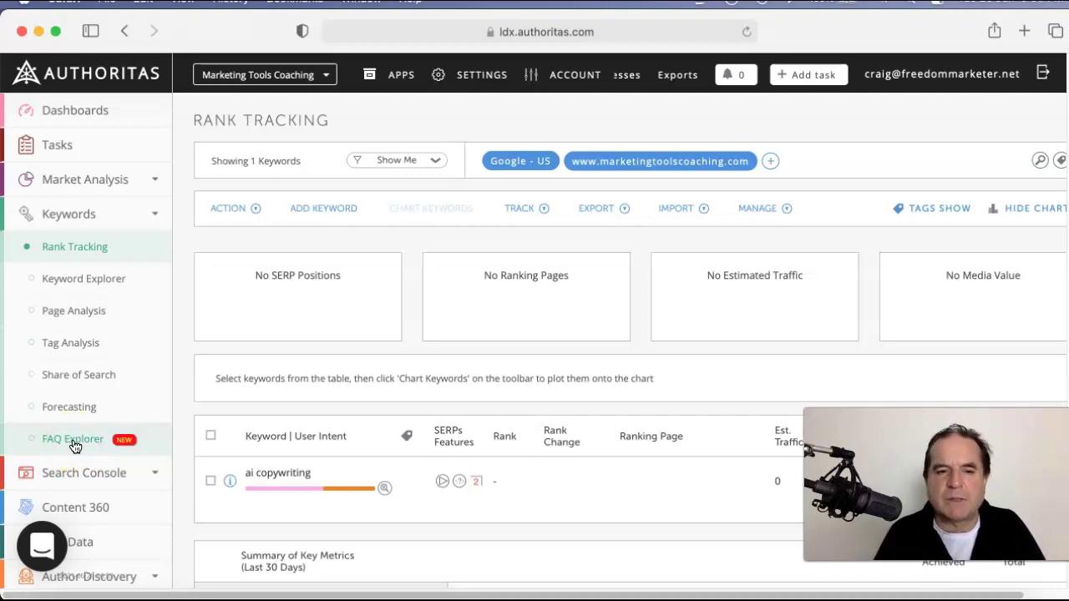
click(94, 449)
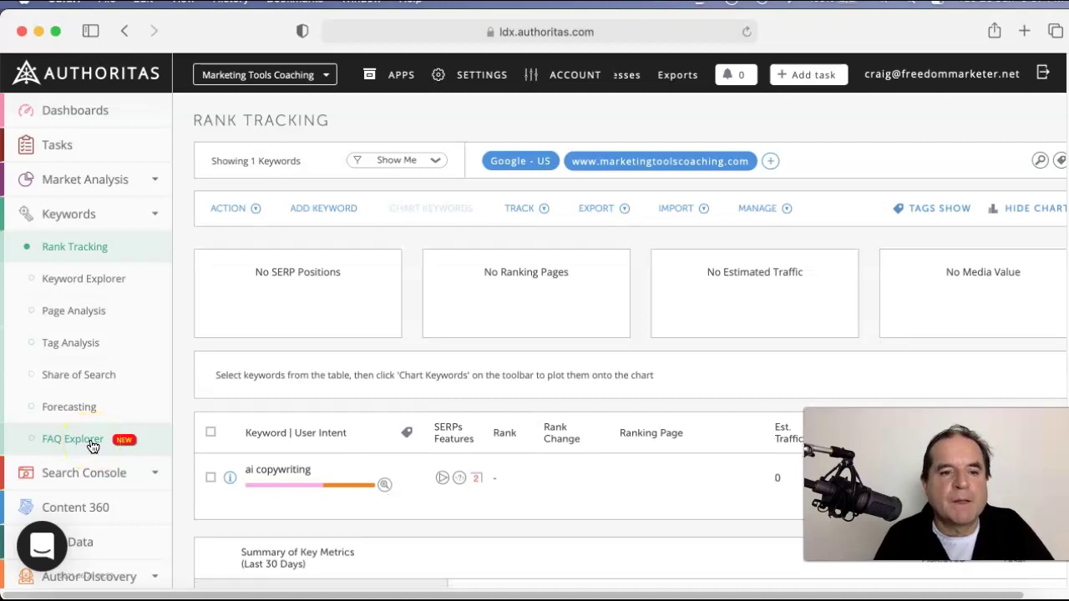
scroll(92, 446, down, 2)
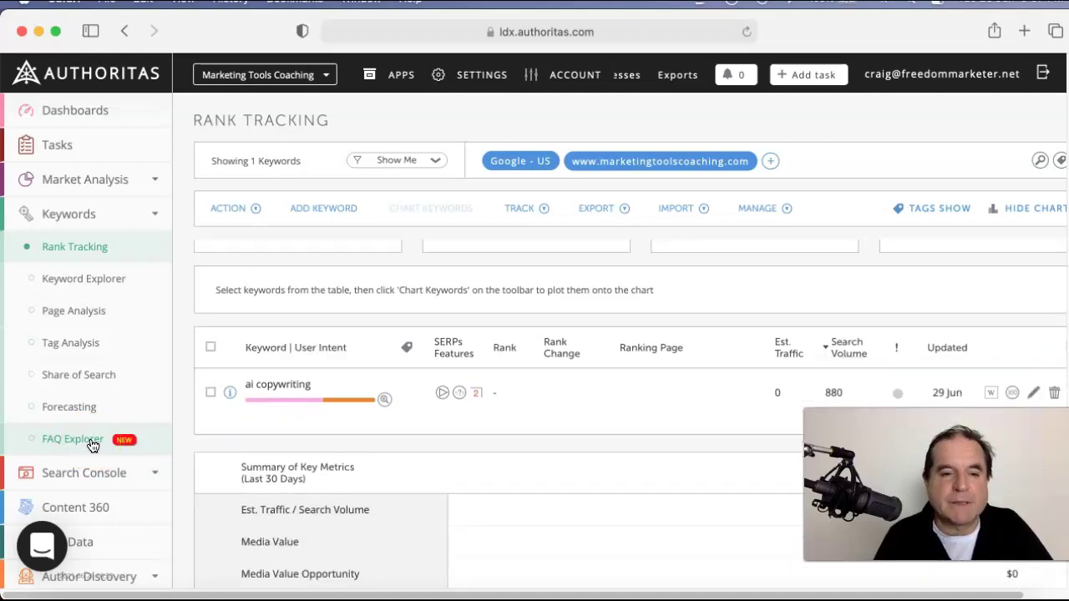
scroll(92, 443, down, 3)
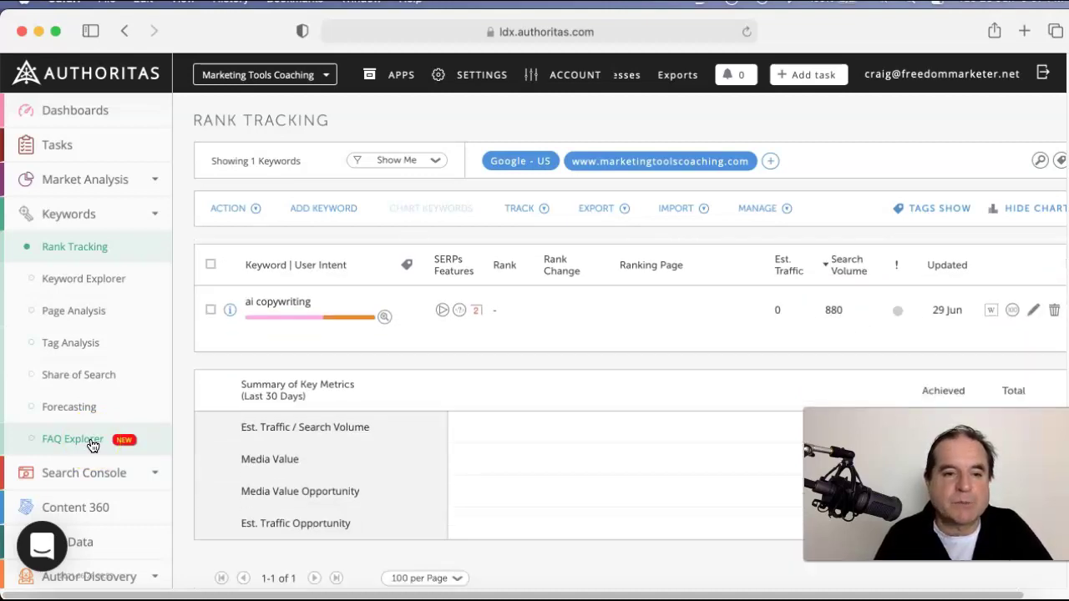
click(143, 218)
click(148, 252)
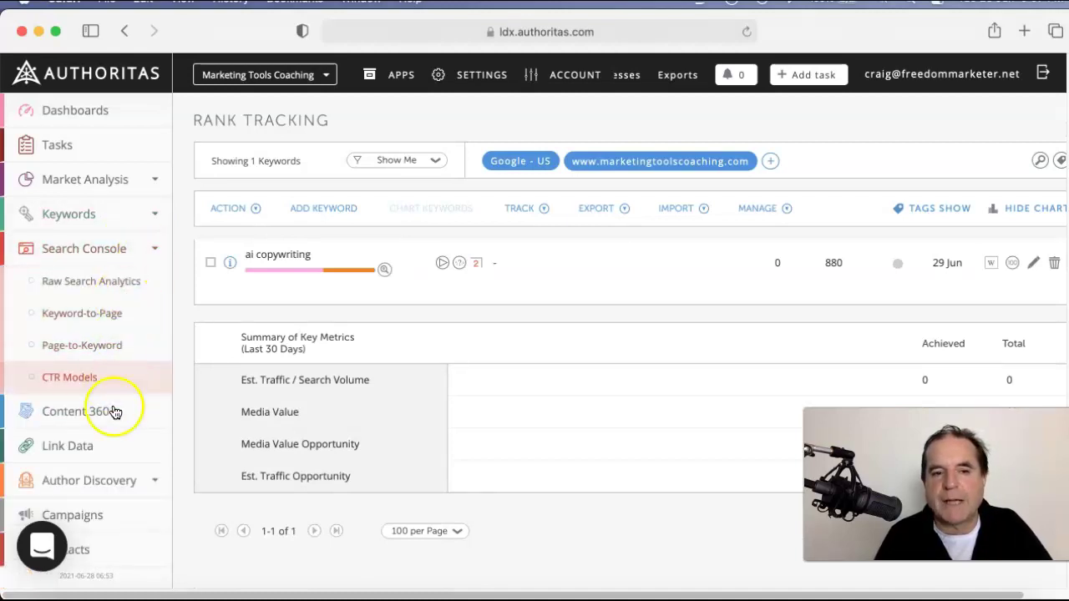
click(129, 247)
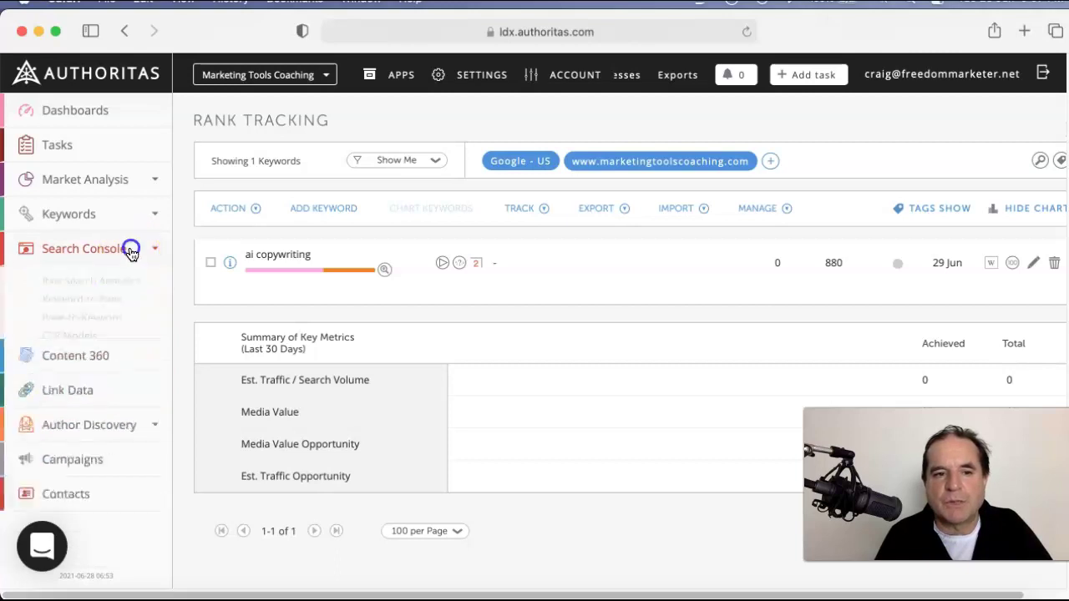
click(103, 285)
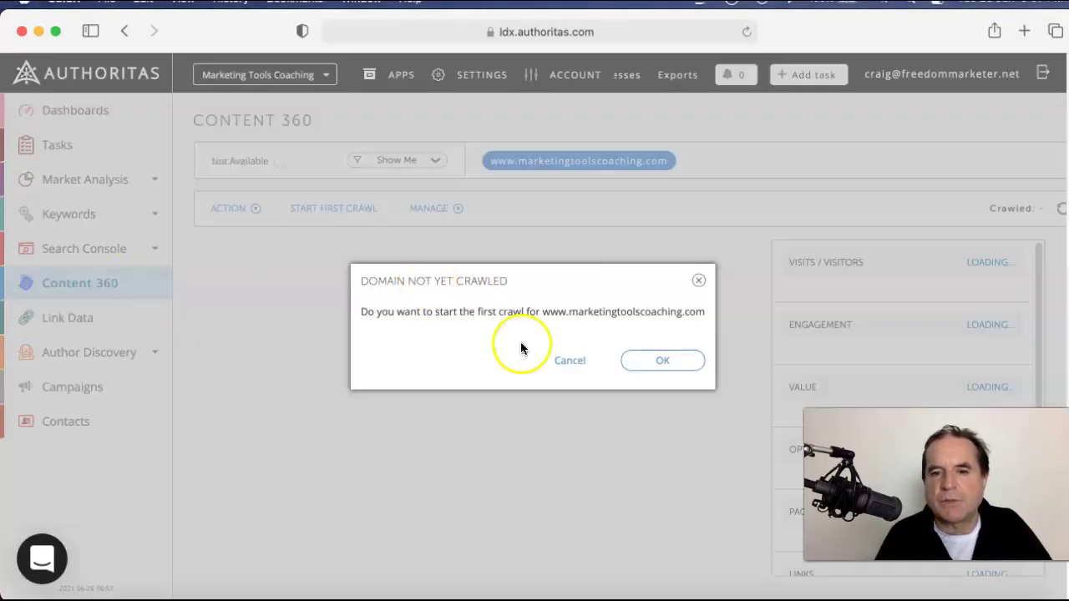
click(656, 361)
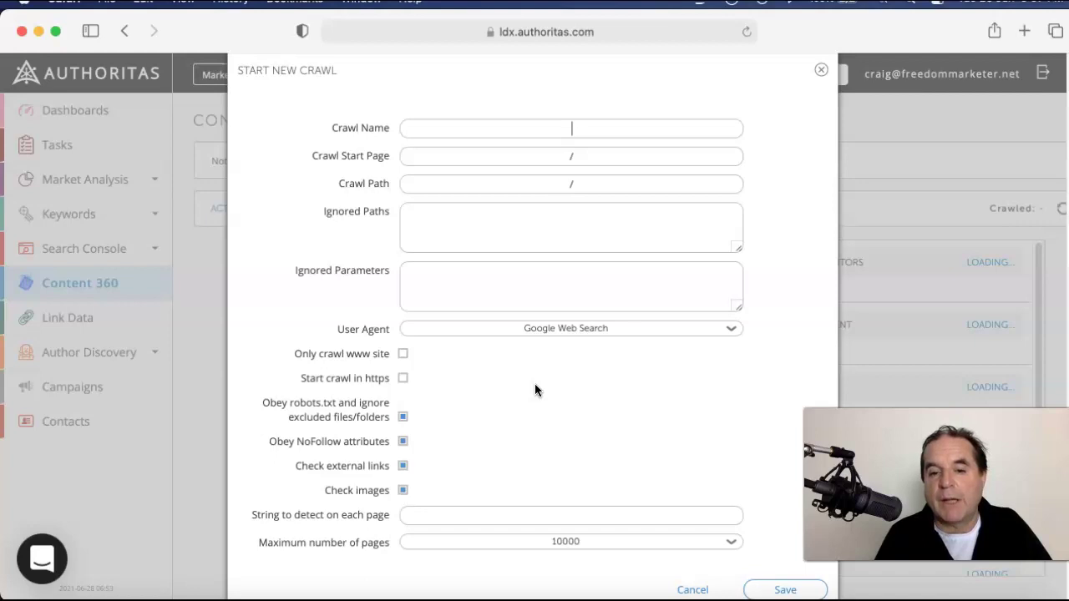
click(692, 590)
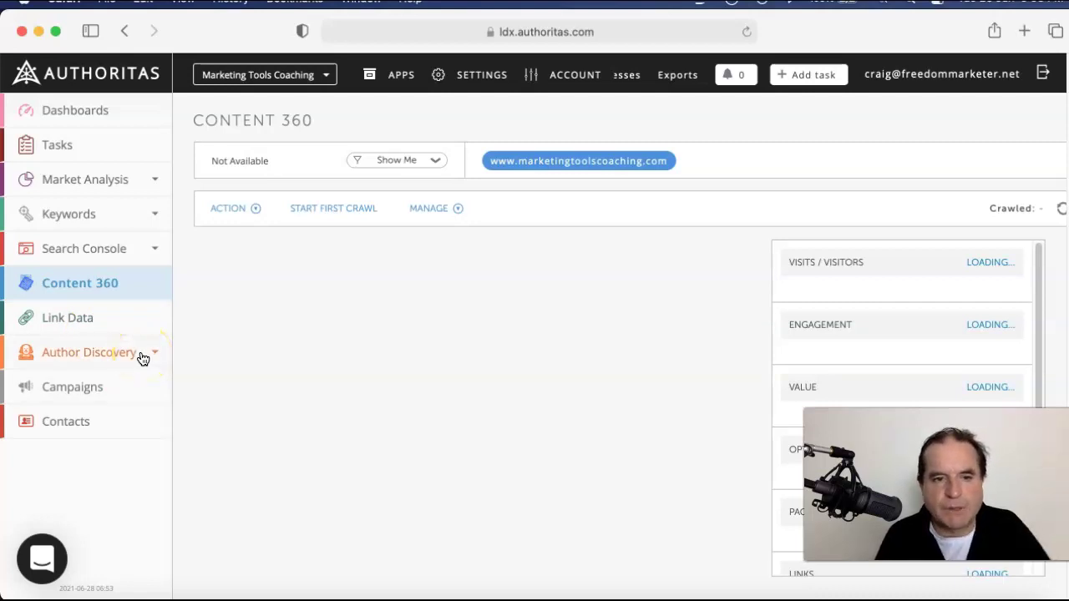
Go to the Campaigns page, which has no targets yet.
click(89, 387)
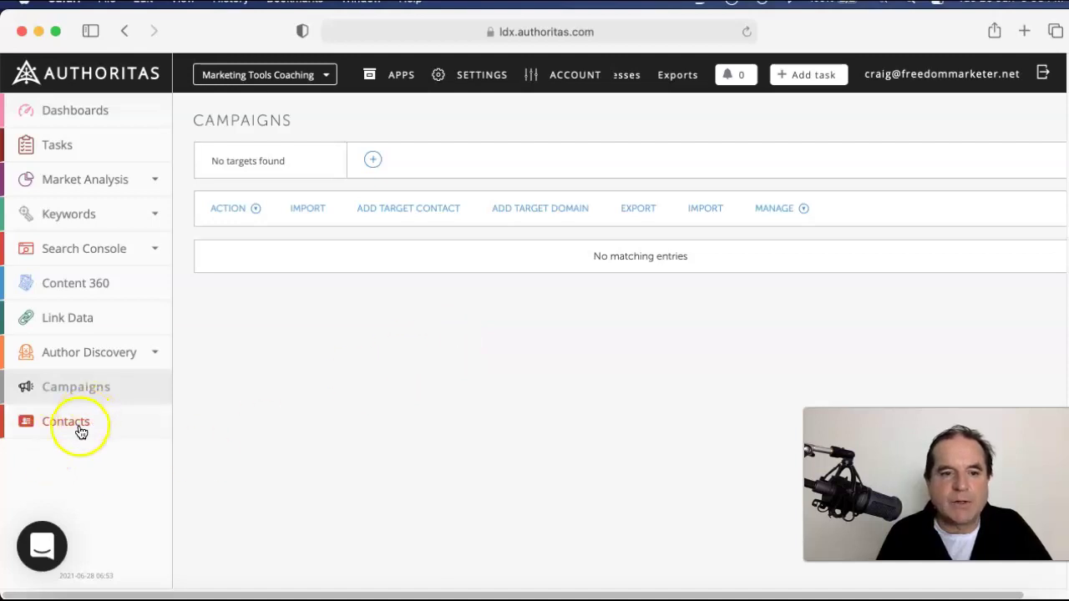
Create and save a new dashboard named 'Test'.
click(90, 113)
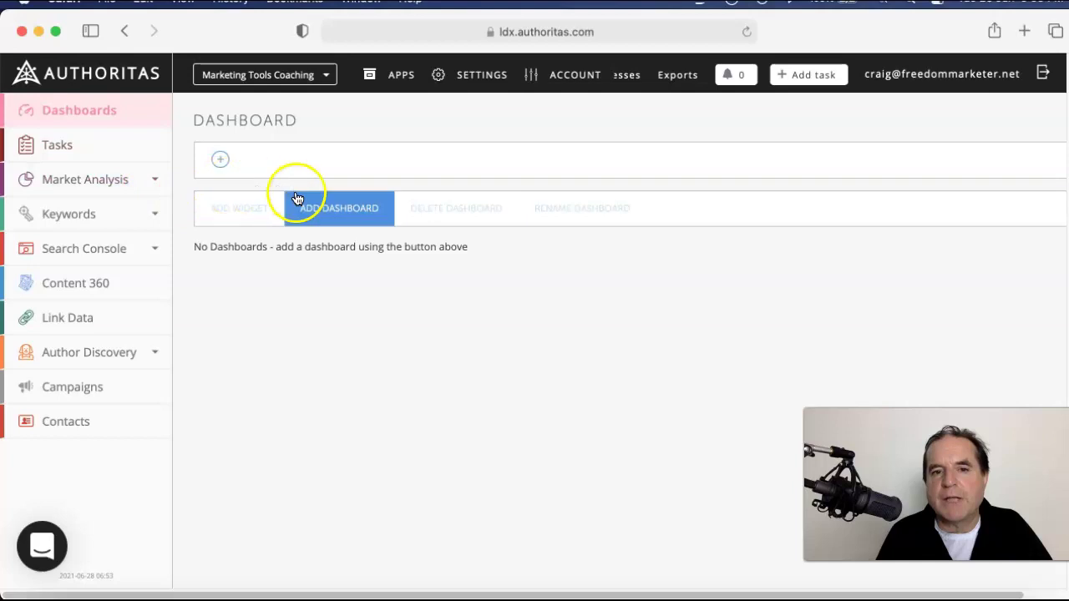
click(322, 208)
click(532, 315)
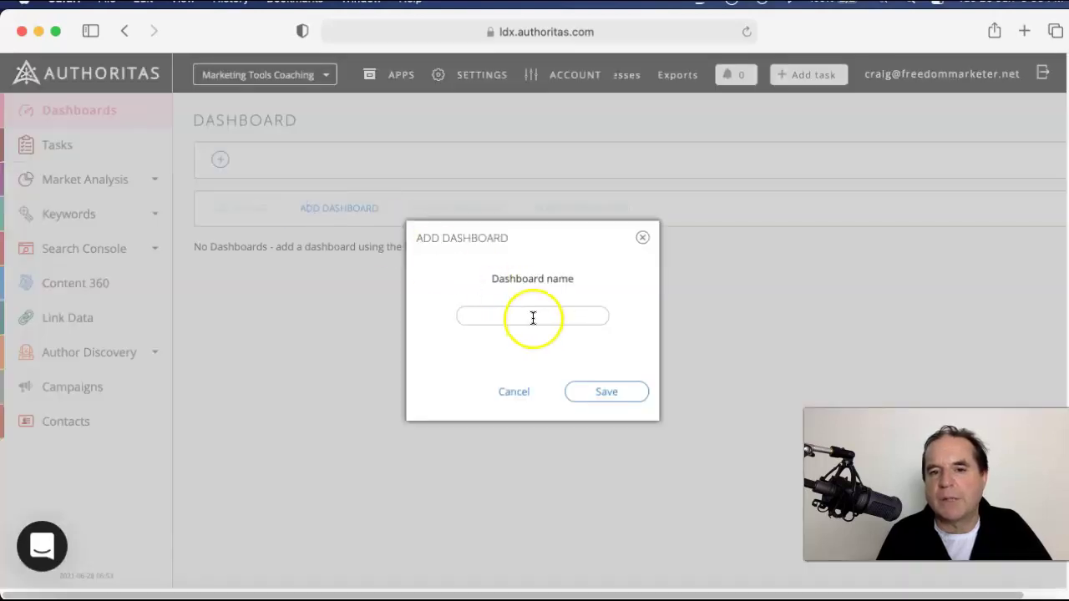
text(Test)
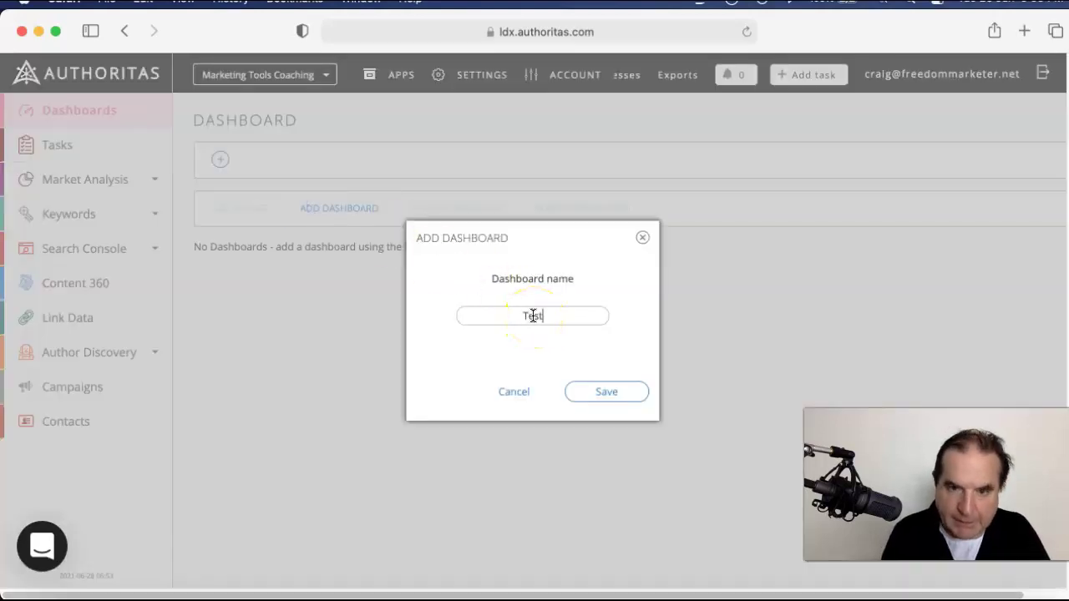
click(593, 392)
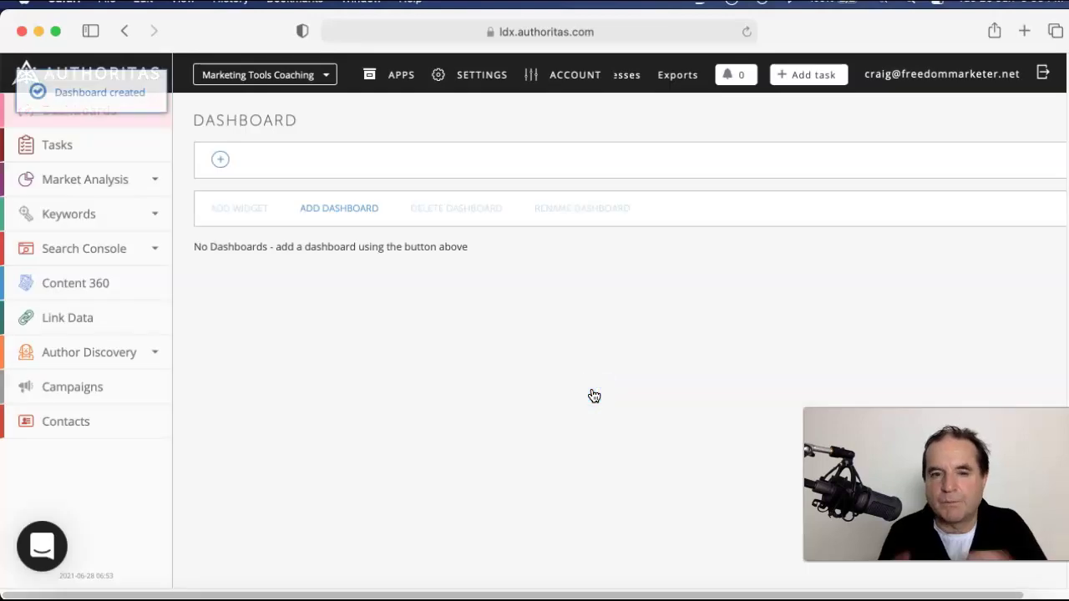
Browse the available widget types for the dashboard, then close without adding one.
click(255, 221)
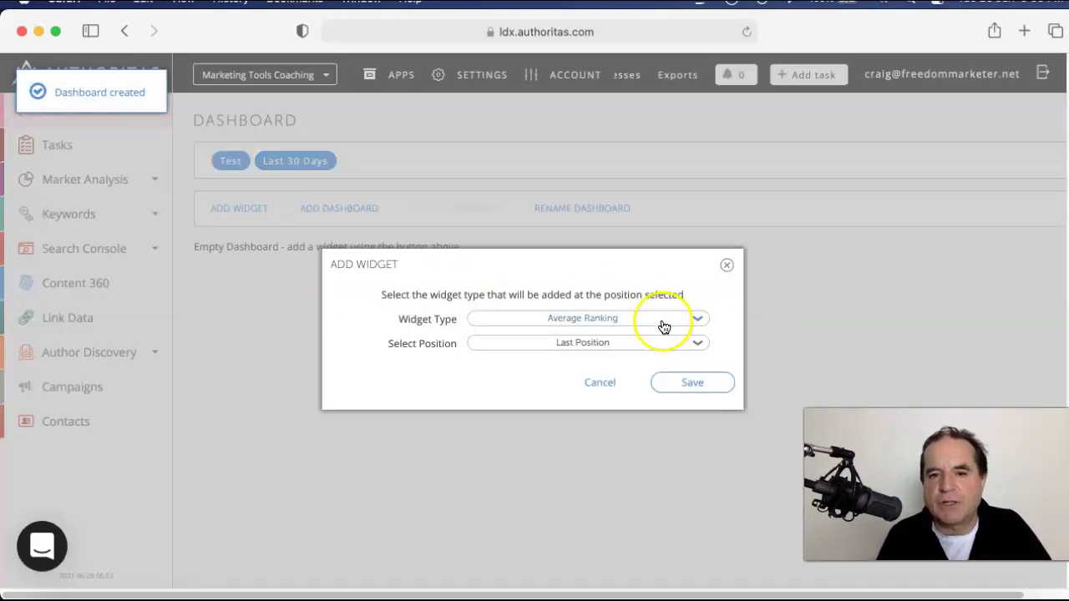
click(690, 319)
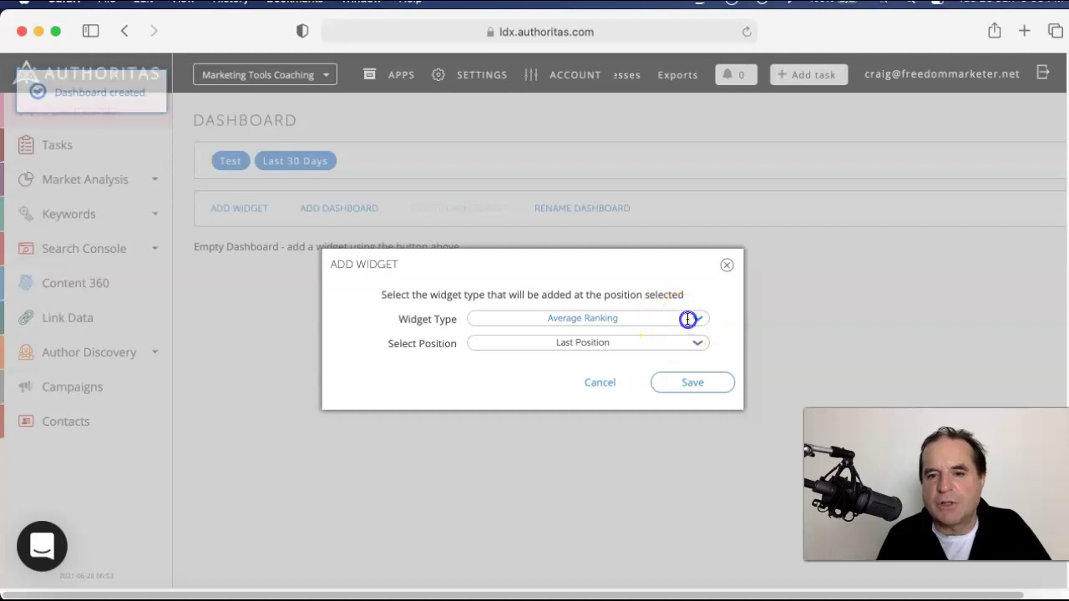
click(726, 267)
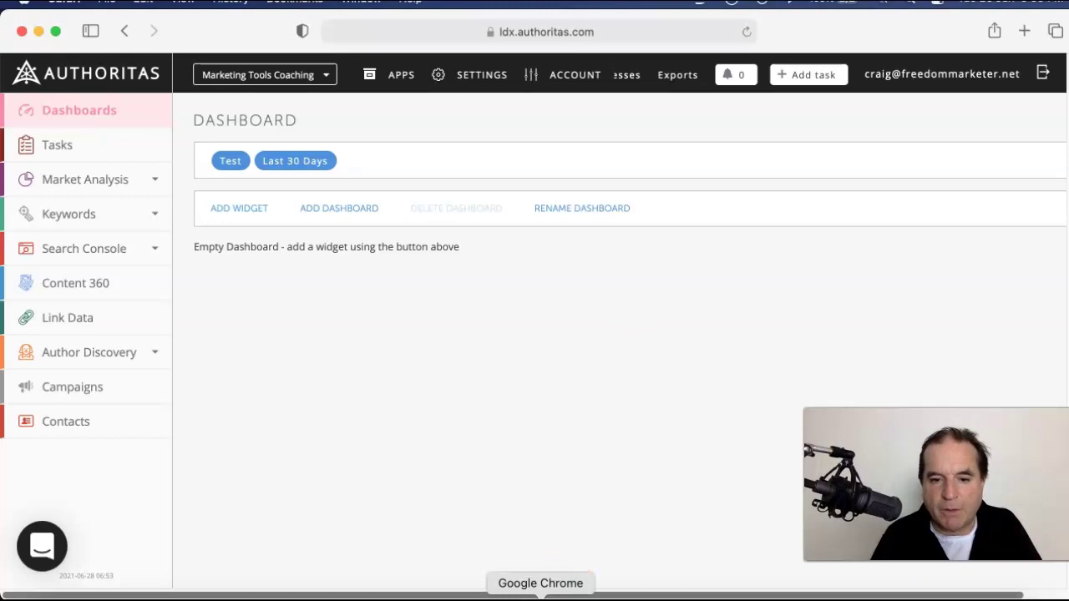
Return to the Chrome window showing the 'WIN A SAAS PRODUCT' giveaway image.
click(540, 597)
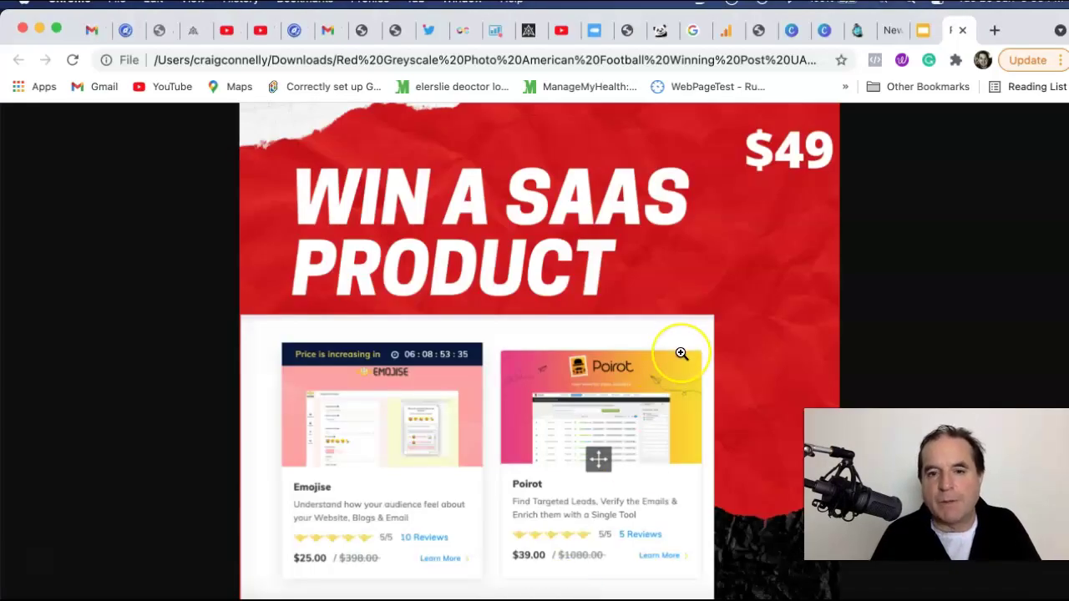